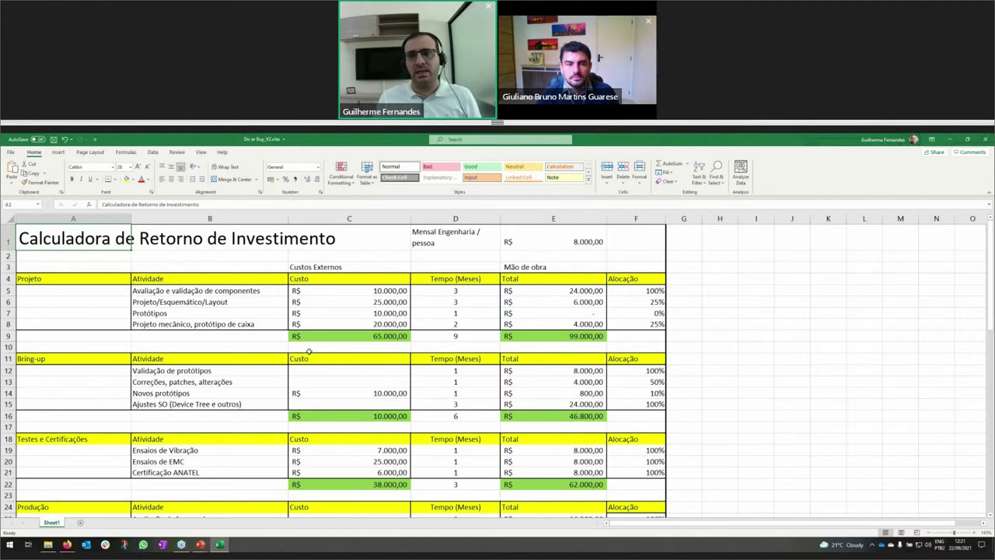
- Review the monthly engineering cost per person and the cost, time, total and allocation of the Avaliação e validação de componentes activity
key("Right")
key("Right")
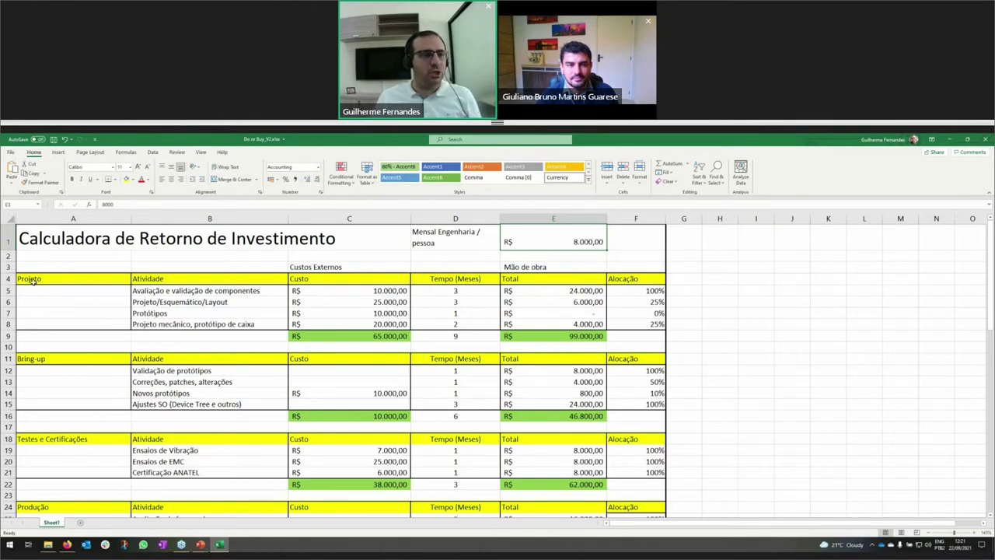
left_click(202, 267)
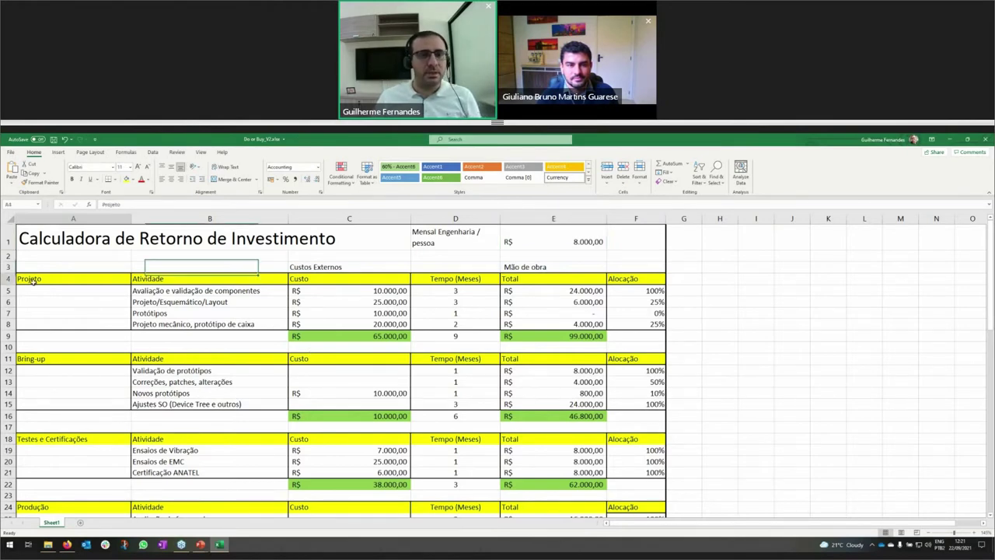
left_click(178, 291)
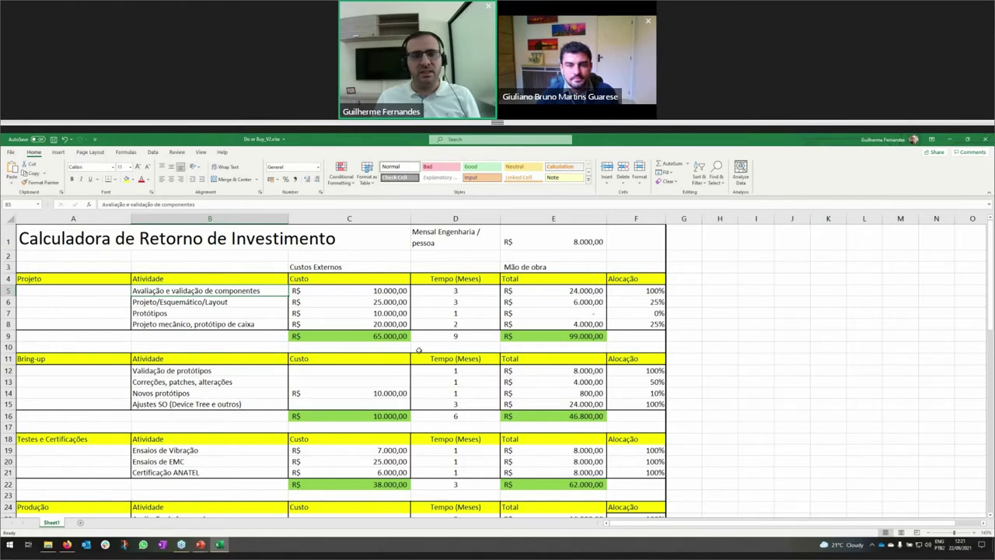
left_click(332, 294)
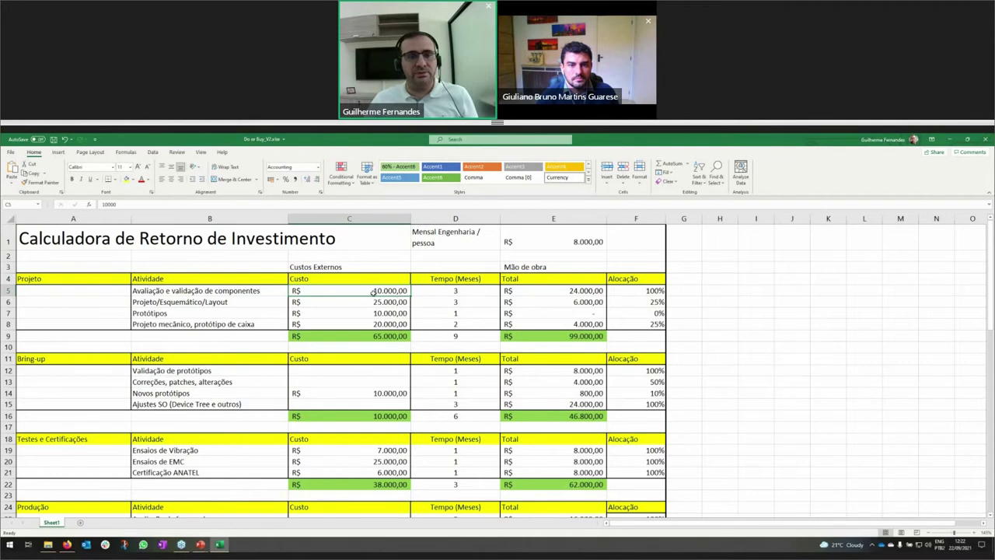
left_click(462, 290)
key("Up")
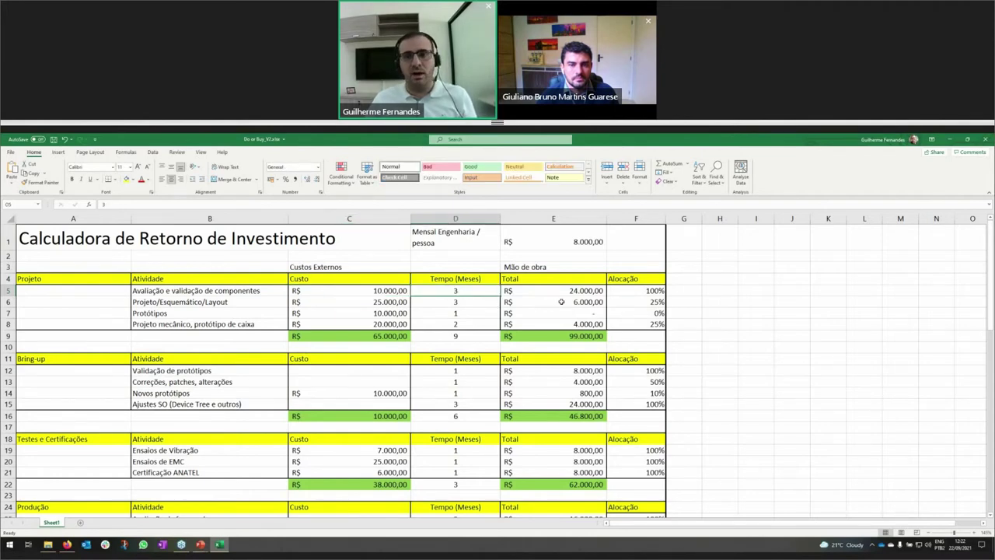
left_click(561, 293)
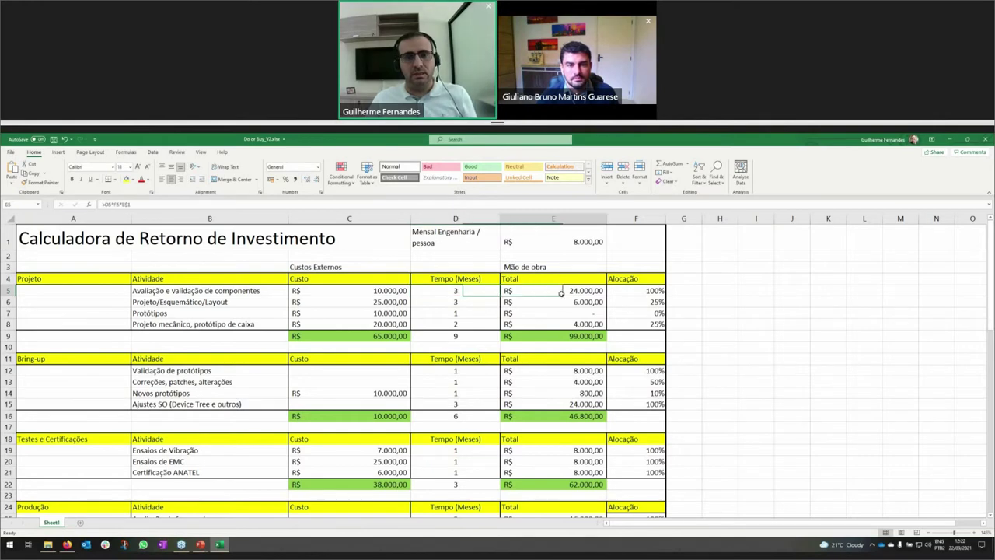
left_click(389, 291)
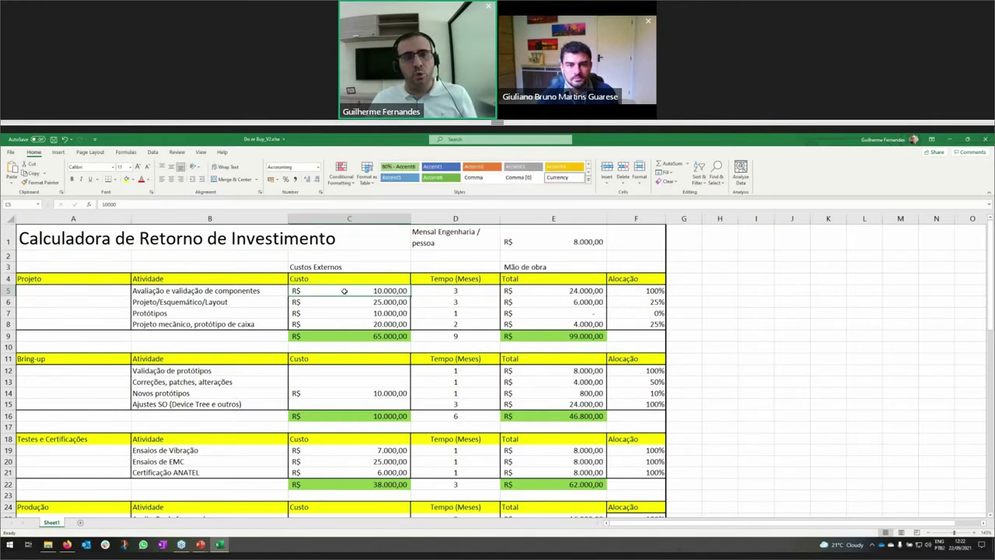
left_click(556, 293)
left_click(646, 291)
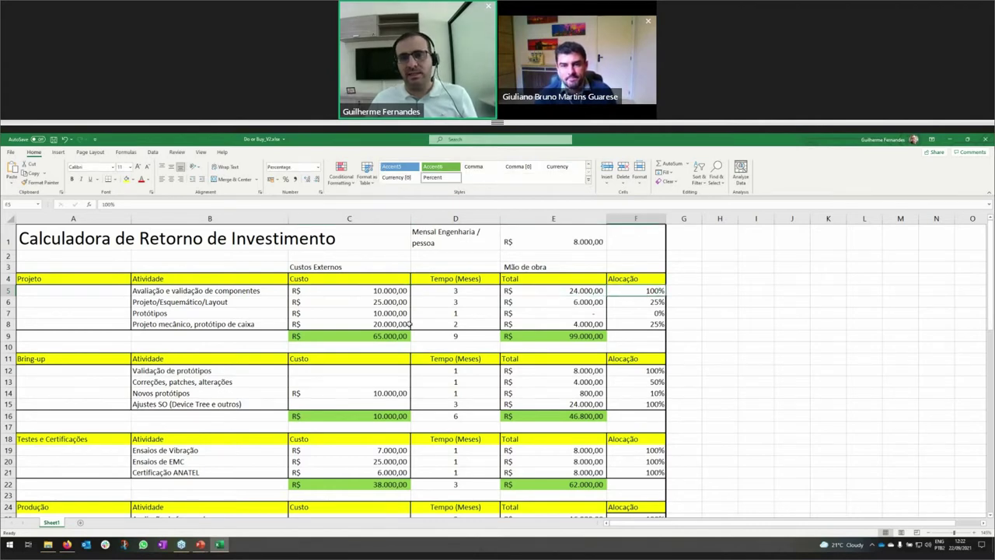
key("Left")
key("Left")
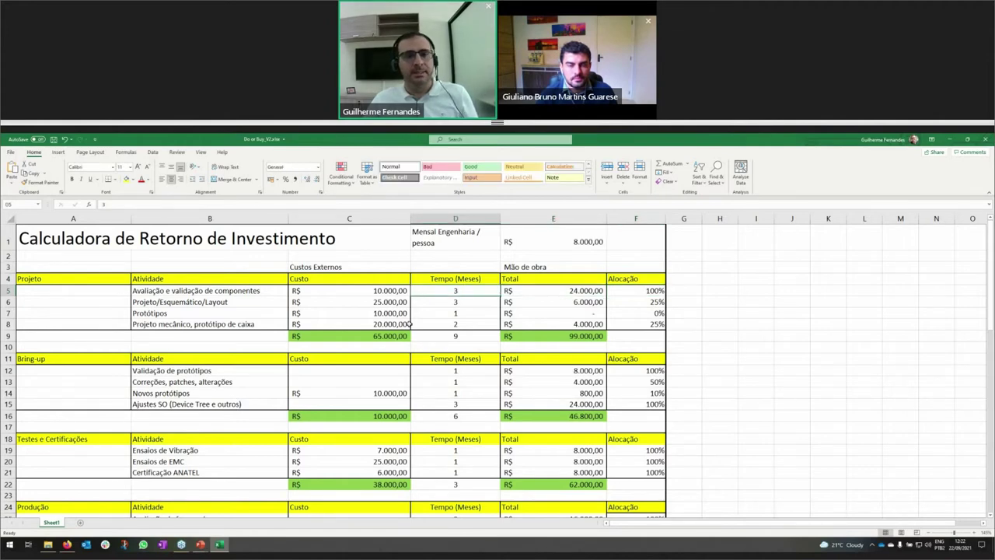
- Review the Projeto/Esquemático/Layout activity from external cost to allocation, and the external cost of Protótipos
key("Down")
key("Left")
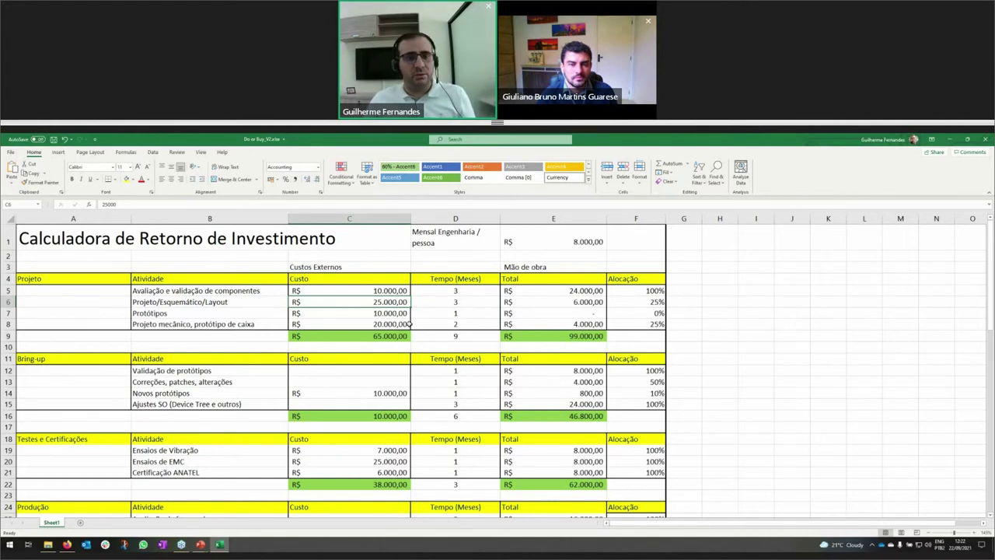
key("Right")
key("Right")
key("Right")
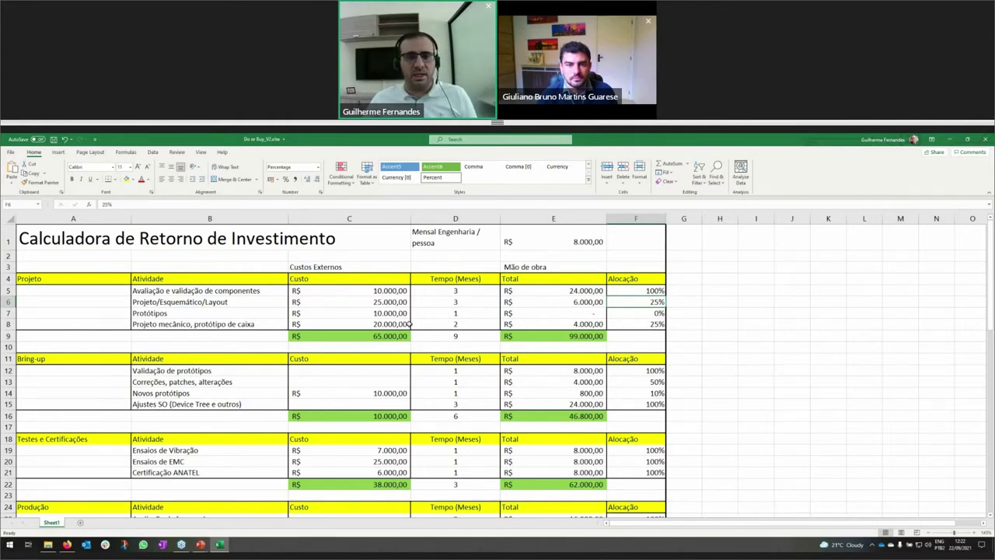
key("Down")
key("Left")
key("Left")
key("Left")
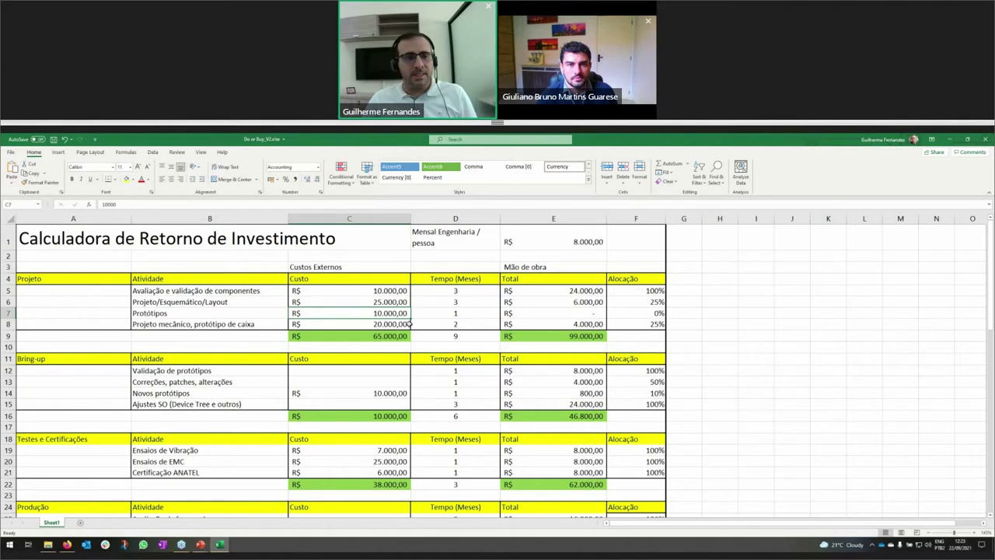
- Examine the Projeto mecânico, protótipo de caixa row and the Projeto section's external cost and labour totals
key("Down")
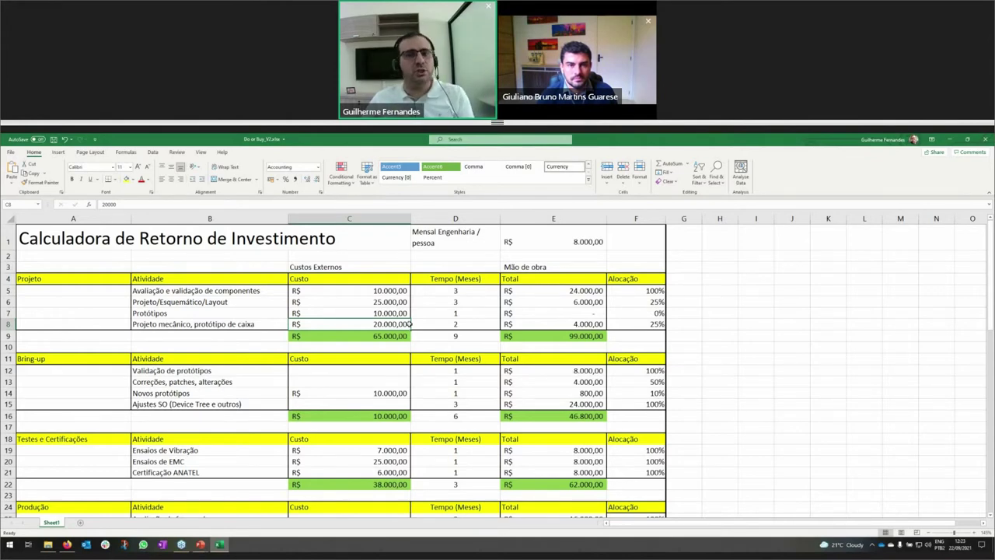
key("Right")
key("Right")
key("Right")
key("Left")
key("Left")
key("Left")
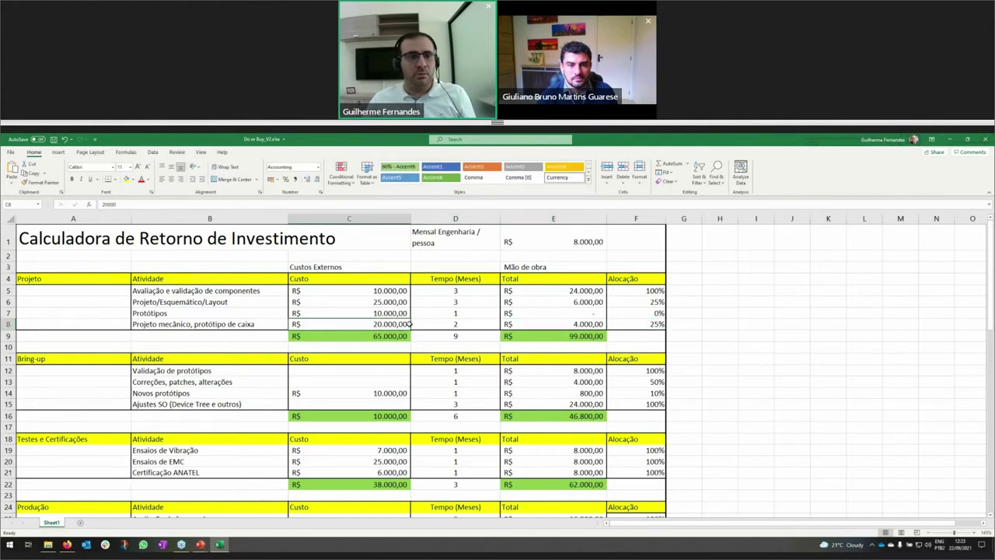
left_click(359, 337)
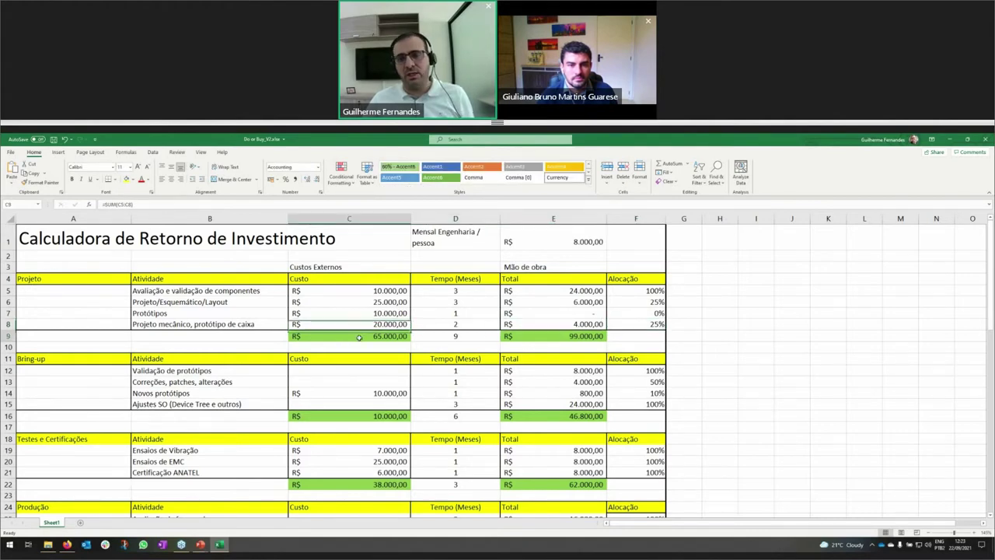
left_click(605, 337, "ctrl")
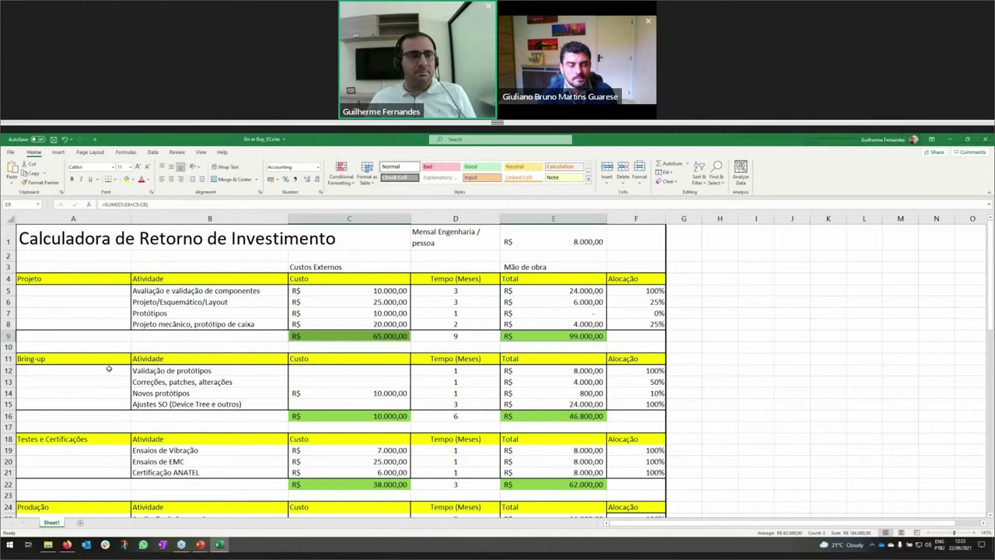
- Review the Bring-up section's Validação de protótipos row and the time for Correções, patches, alterações
left_click(67, 360)
left_click(171, 371)
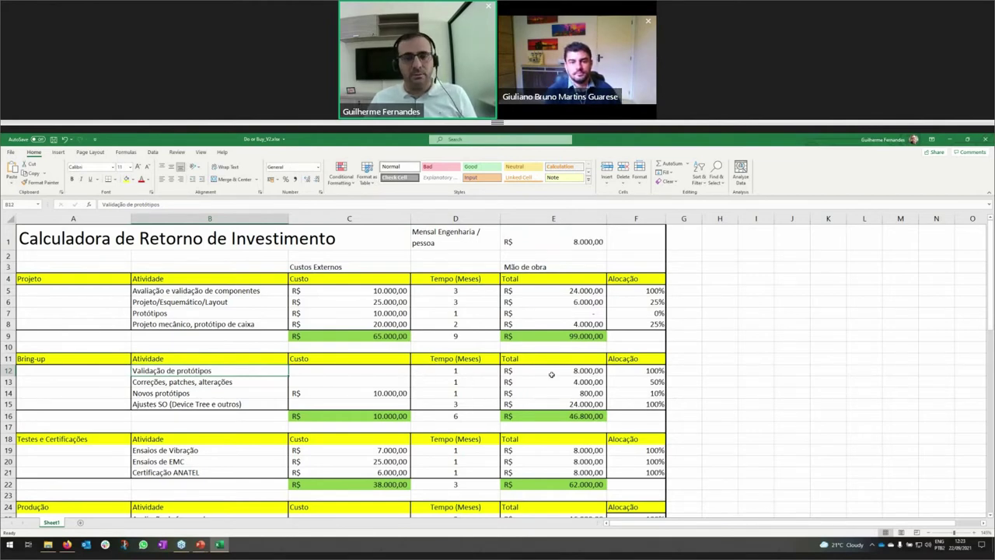
key("Right")
key("Right")
key("Right")
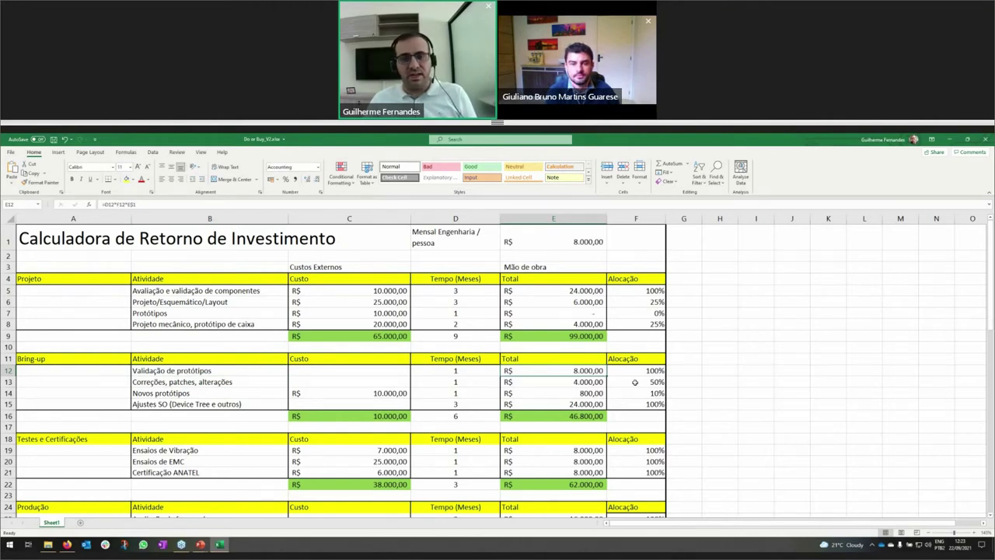
key("Left")
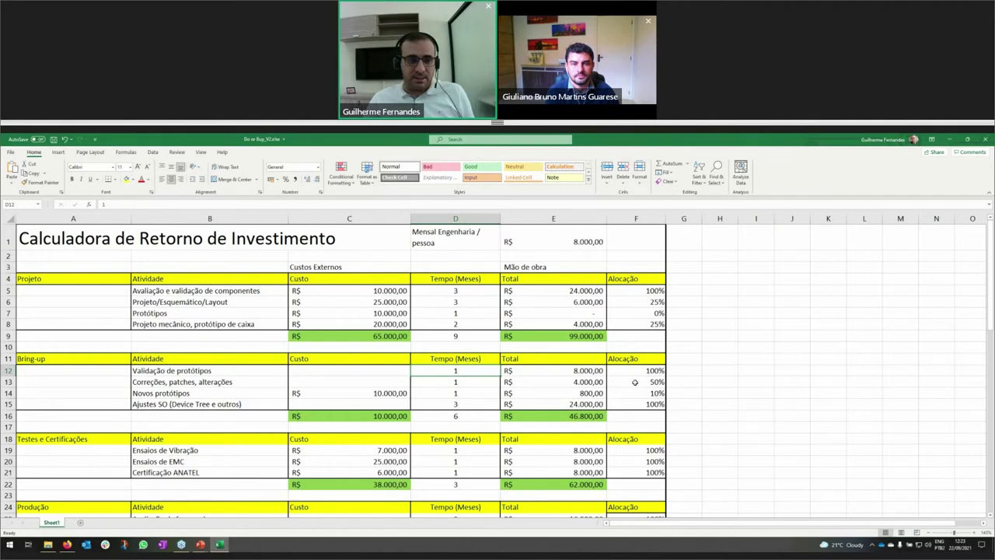
key("Down")
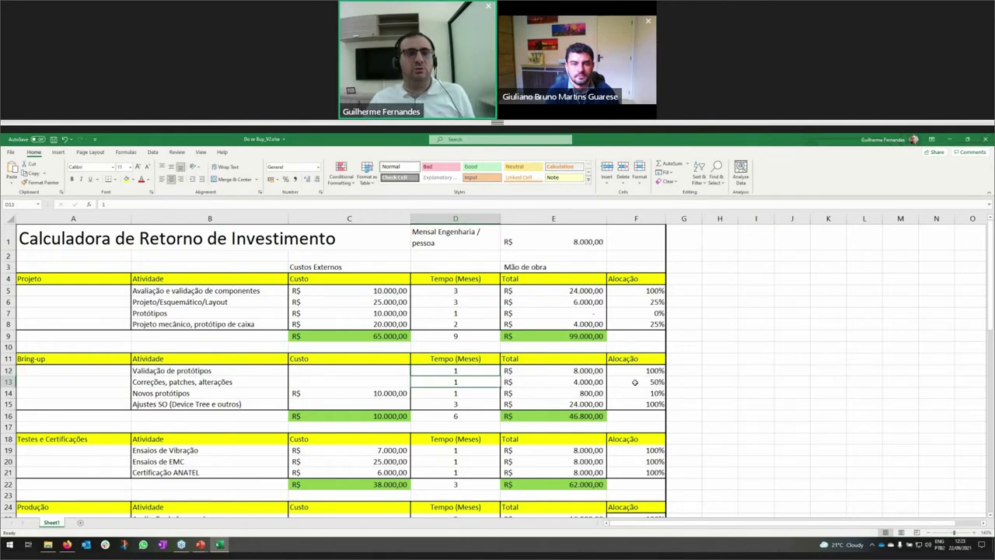
- Examine the Bring-up rows for corrections, new prototypes and Ajustes SO, and the section's external cost total
key("Down")
key("Left")
key("Left")
key("shift+Right")
key("shift+Right")
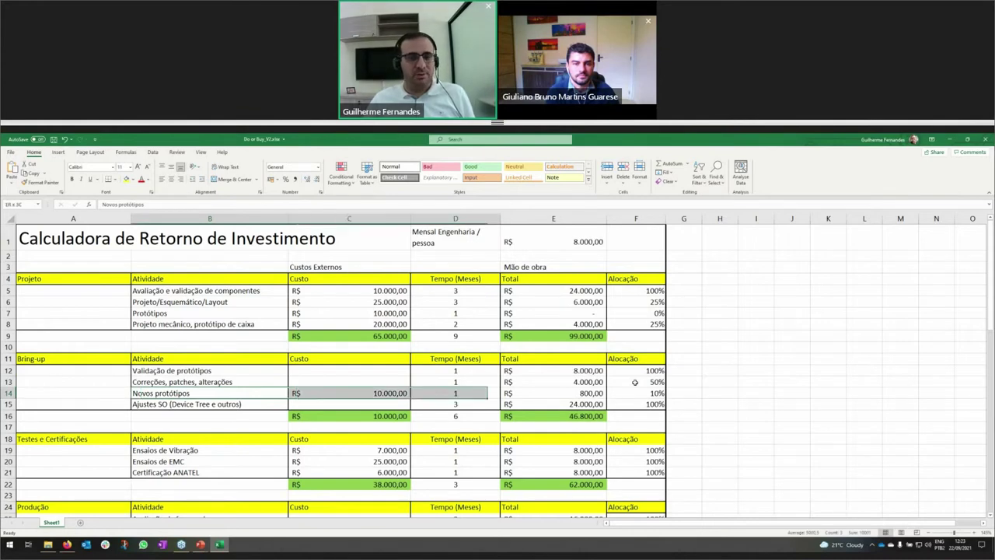
key("shift+Right")
key("shift+Up")
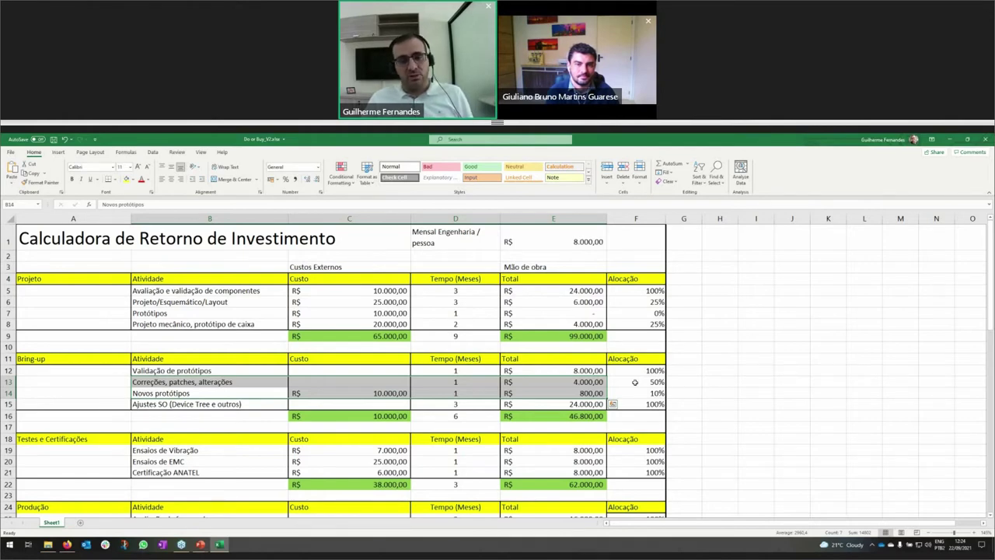
left_click_drag(214, 404, 554, 404)
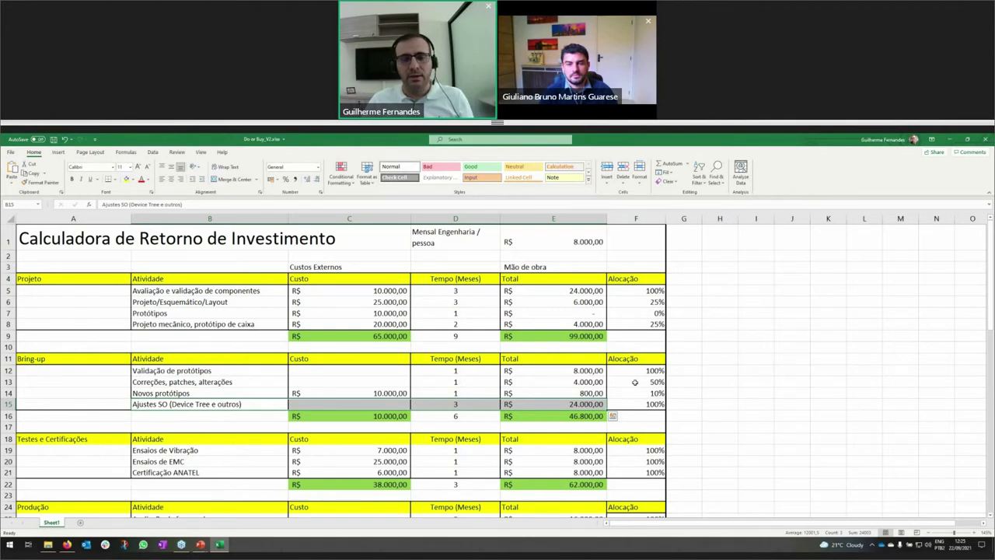
left_click(349, 415)
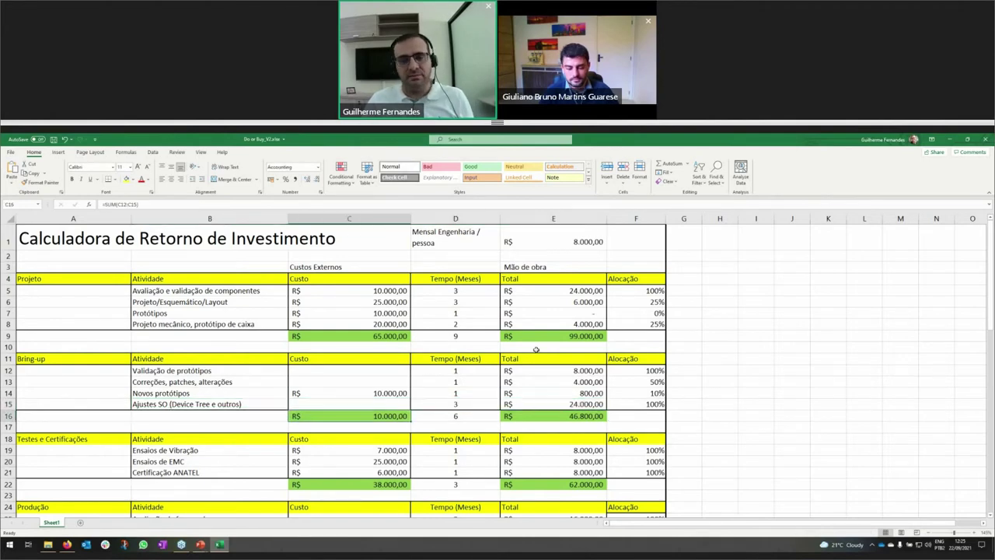
- Review the Testes e Certificações section: external costs of the vibration, EMC and ANATEL items, their time, labour totals and allocation
scroll(517, 389, "down", 3)
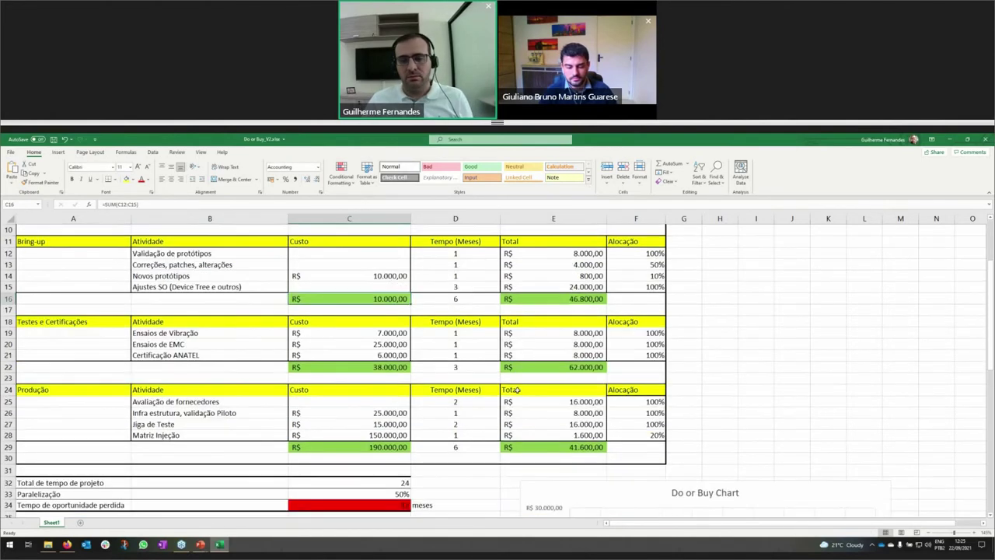
left_click(33, 320)
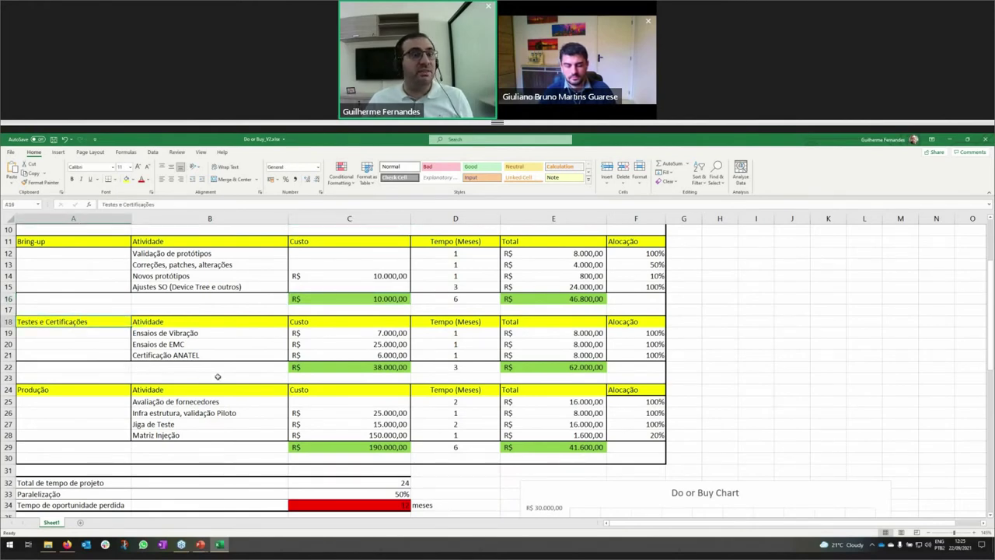
left_click(337, 332)
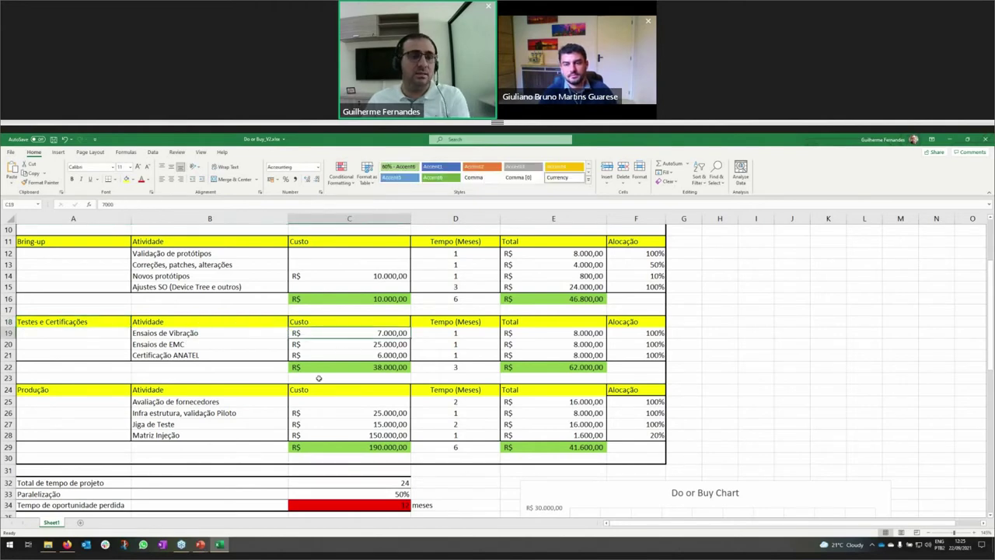
left_click(321, 343)
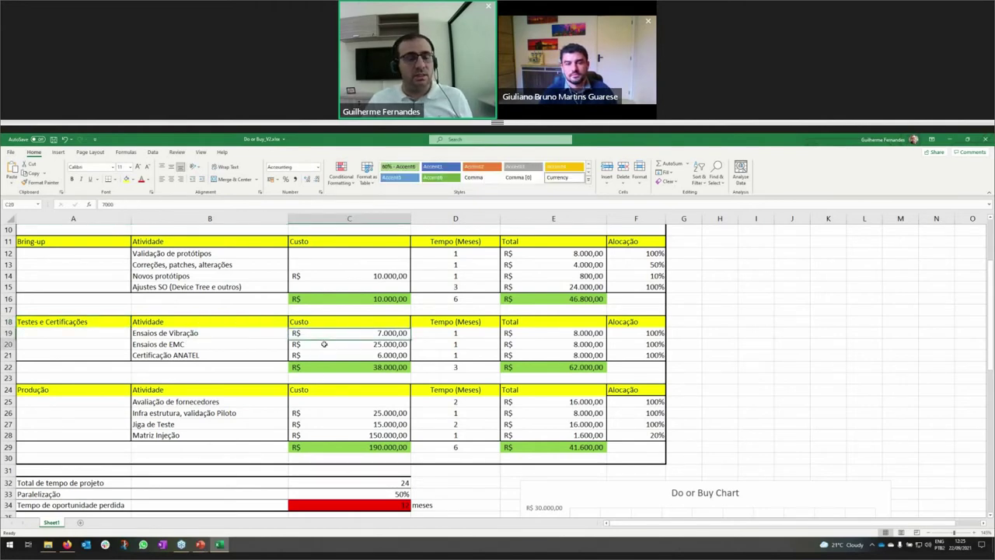
left_click(310, 357)
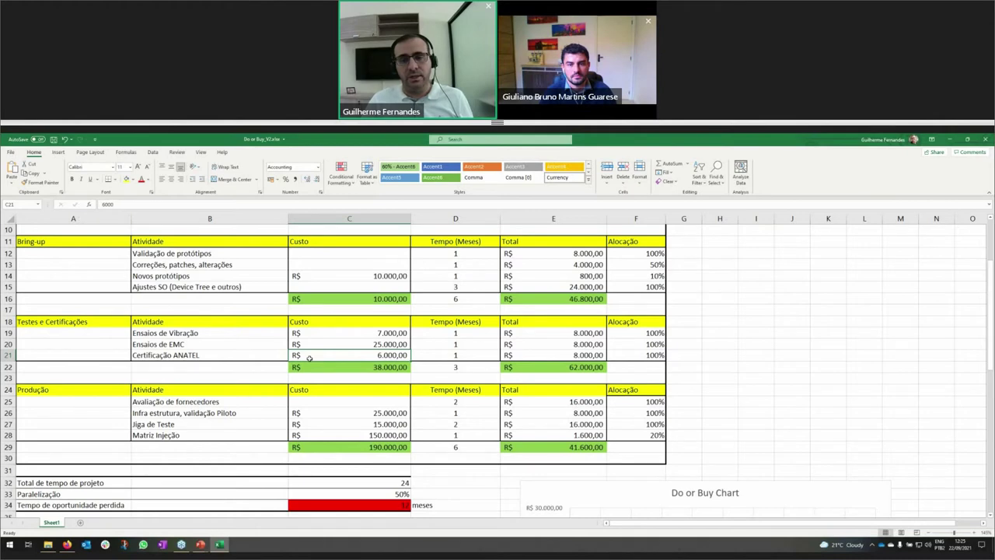
key("Right")
key("Right")
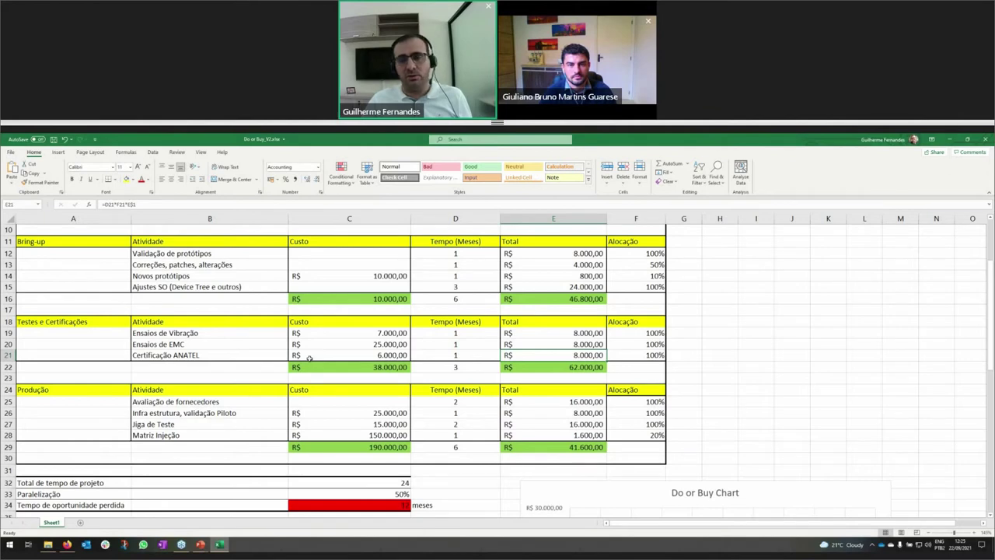
key("Left")
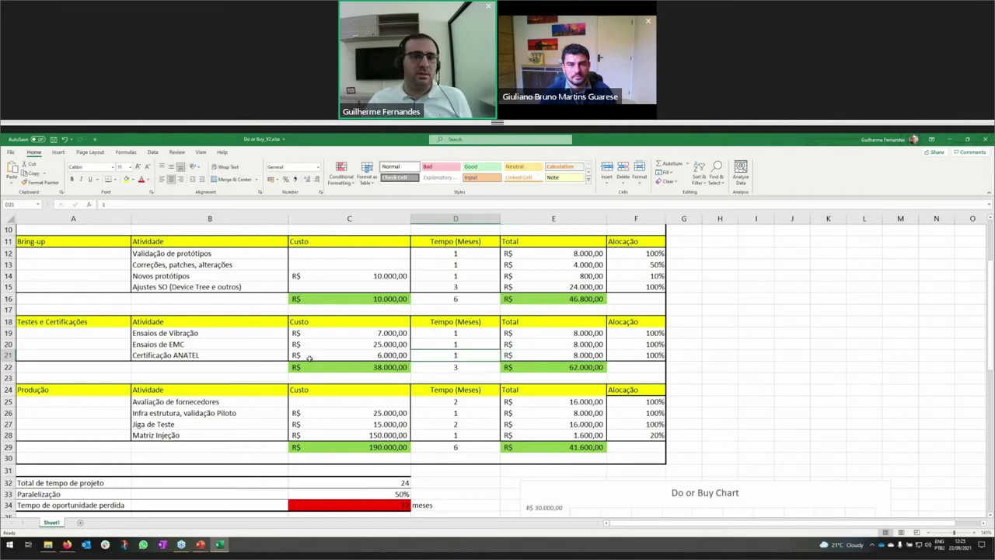
key("shift+Right")
key("shift+Right")
key("shift+Up")
key("shift+Up")
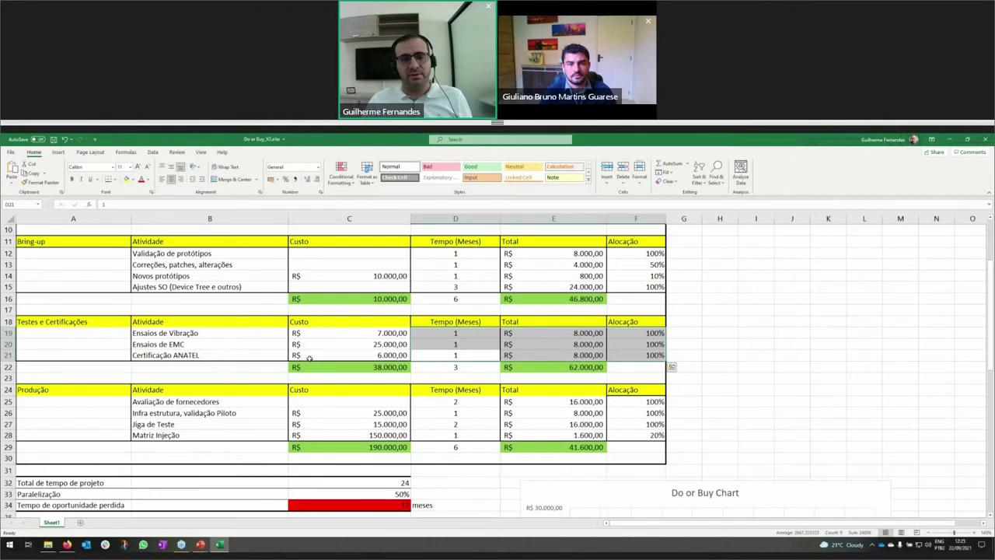
key("Down")
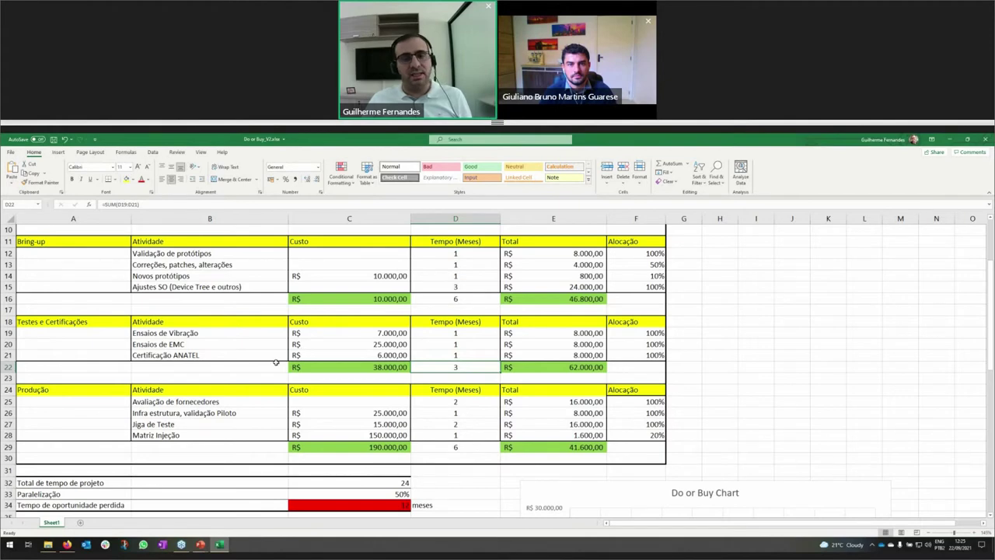
- Set Paralelização in the project time summary below the Produção section to 100%
scroll(276, 362, "down", 2)
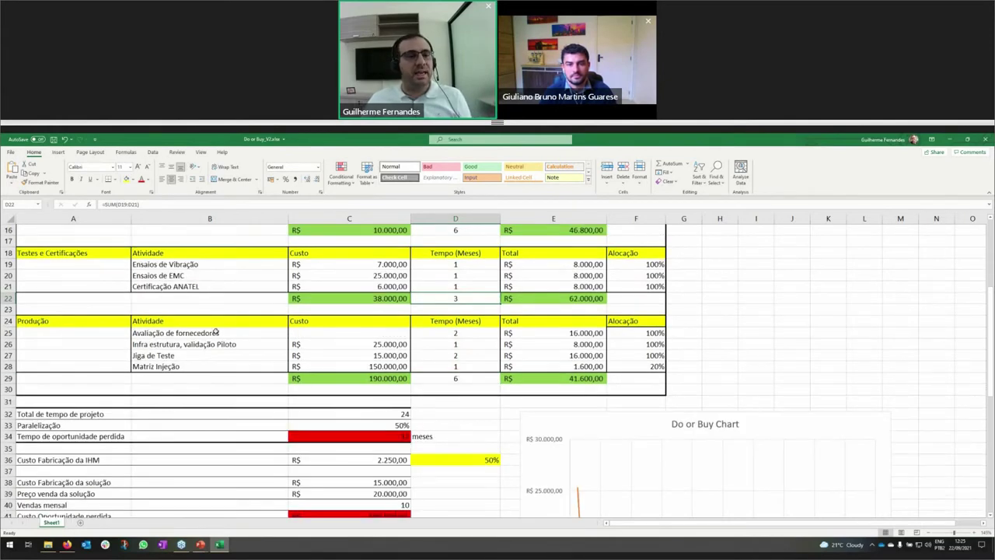
left_click_drag(223, 333, 510, 347)
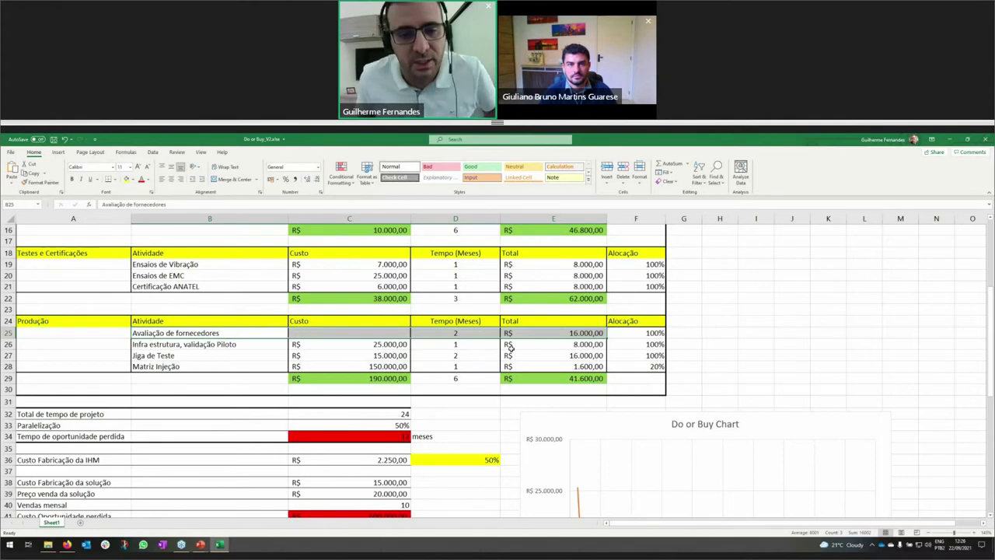
left_click(402, 425)
type("100")
key("Return")
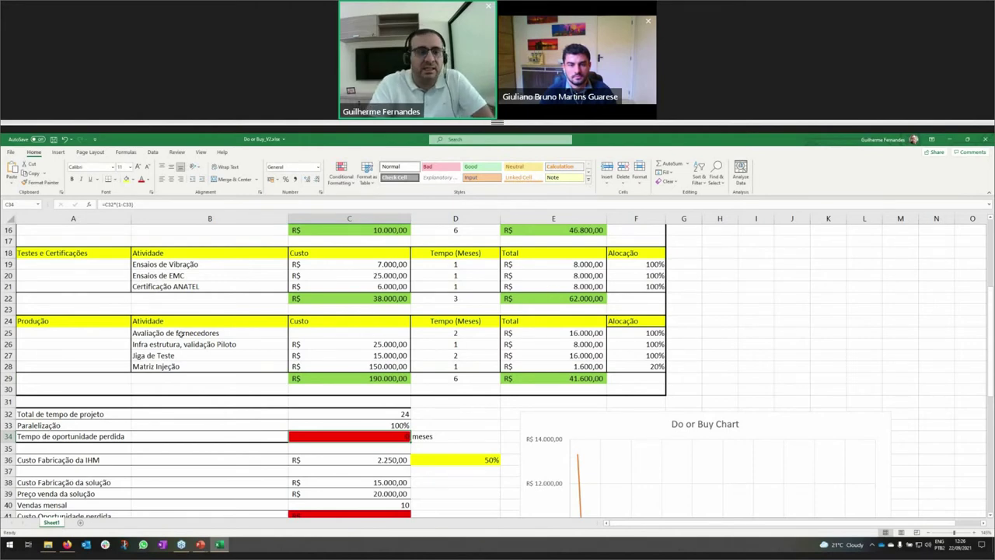
- Review the Produção section's Avaliação de fornecedores and Infra estrutura, validação Piloto rows: cost, time and labour total
left_click_drag(179, 332, 626, 335)
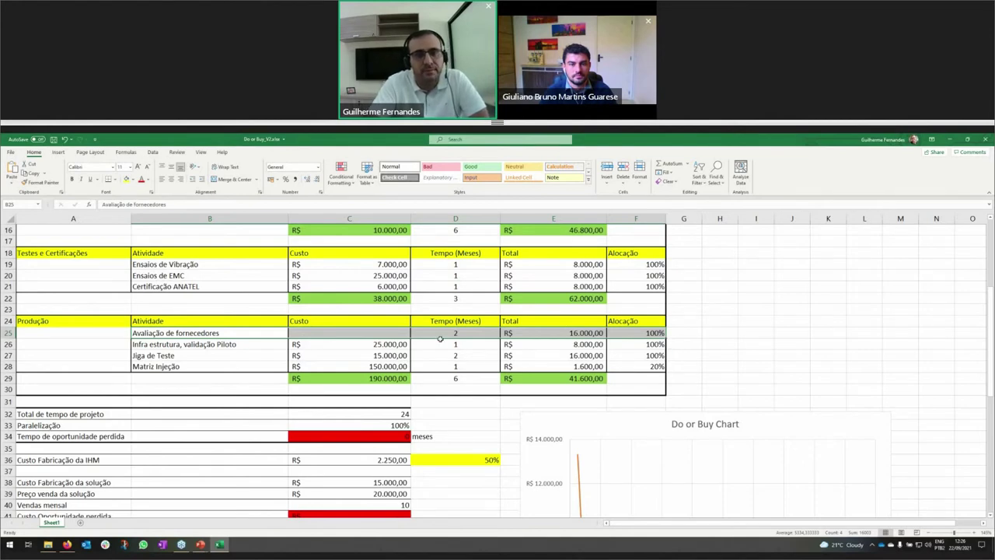
left_click_drag(479, 333, 538, 333)
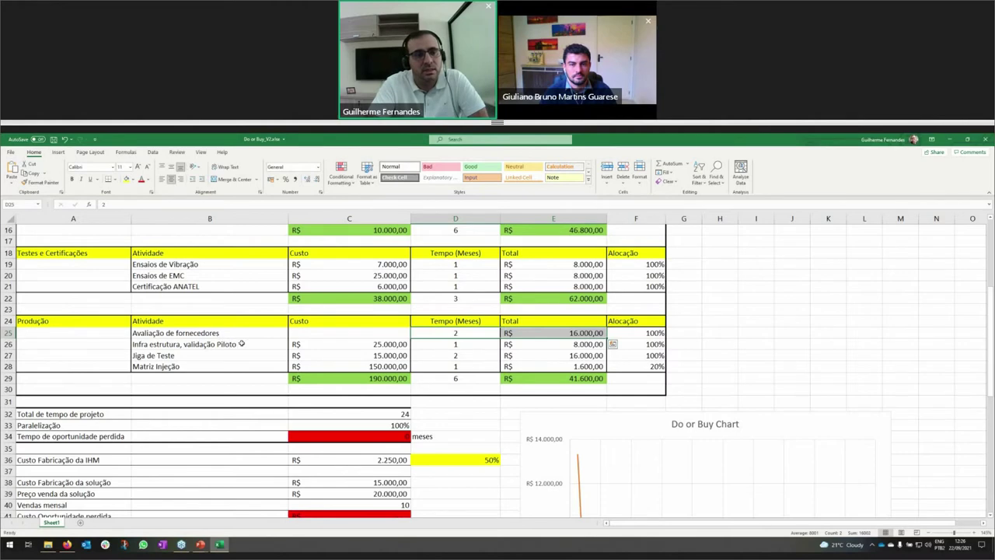
left_click_drag(244, 343, 554, 344)
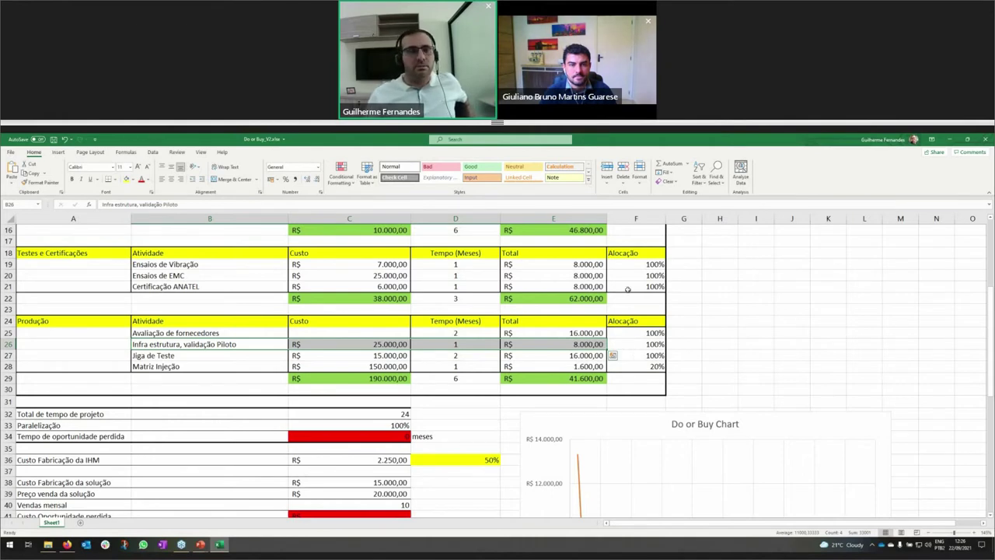
- Examine the Jiga de Teste row in the Produção section, from its external cost through time and labour to its allocation
left_click_drag(180, 355, 629, 355)
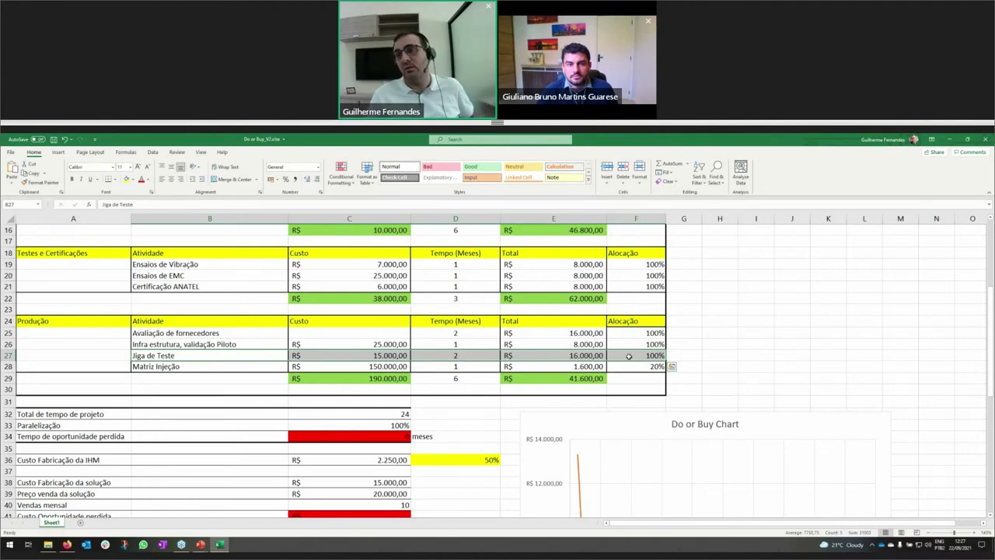
key("Right")
key("Right")
key("Right")
key("Right")
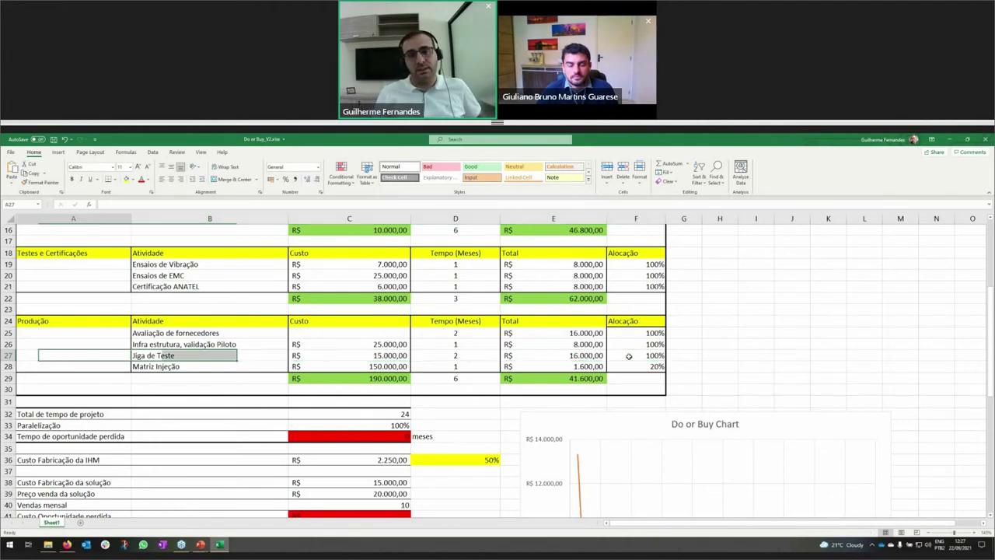
key("Left")
key("Left")
key("Right")
left_click(629, 356)
key("Down")
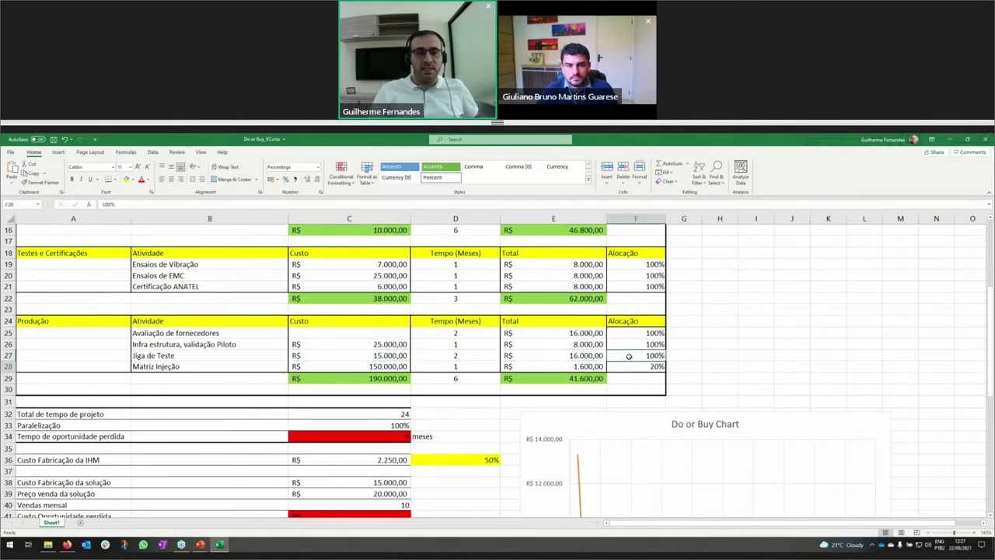
- Inspect the Matriz Injeção row in the Produção section and its external cost
key("Left")
key("Left")
key("Left")
key("Left")
key("Right")
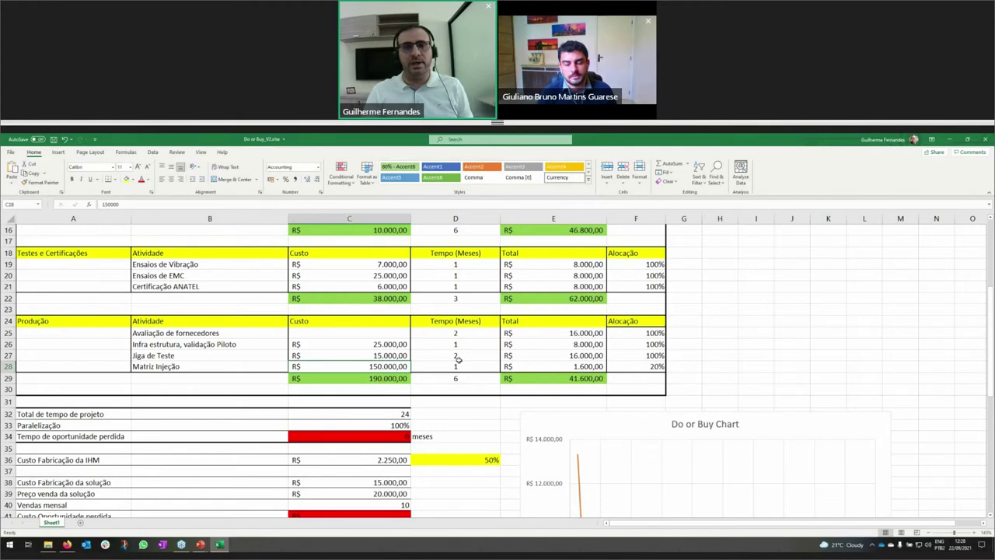
- Review all cost sections, the project time and parallelization summary, and the formula behind Custo total de projeto
scroll(459, 359, "up", 5)
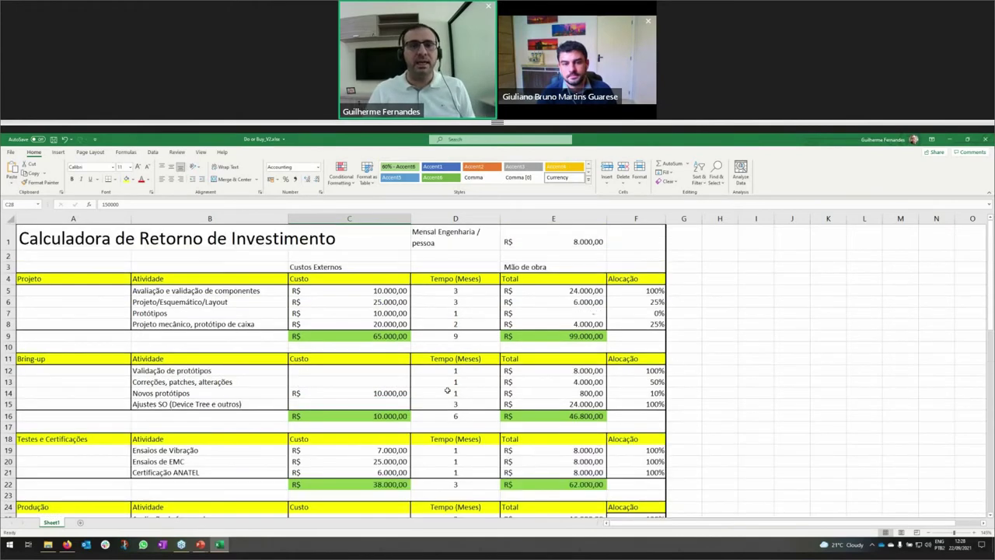
scroll(427, 345, "down", 1)
scroll(427, 345, "down", 6)
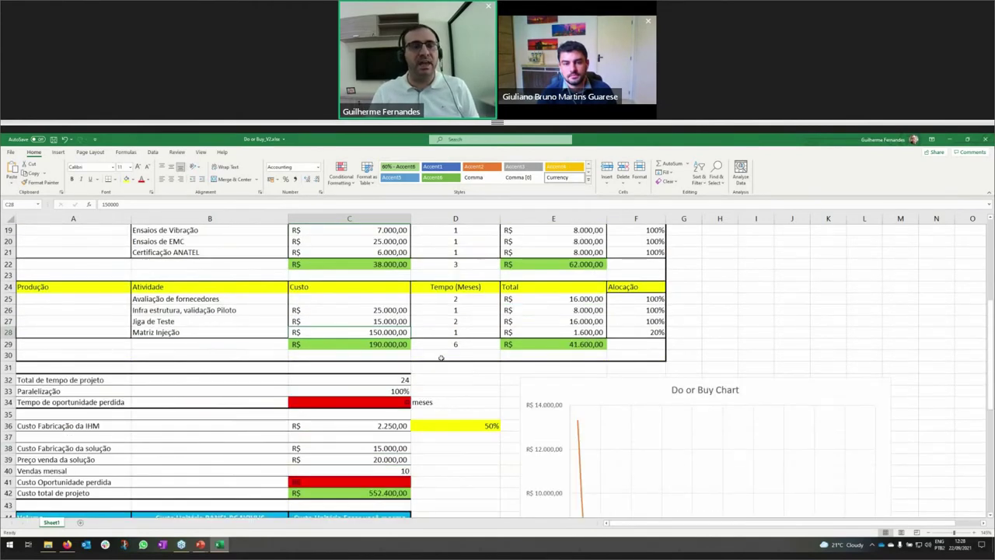
scroll(441, 357, "up", 6)
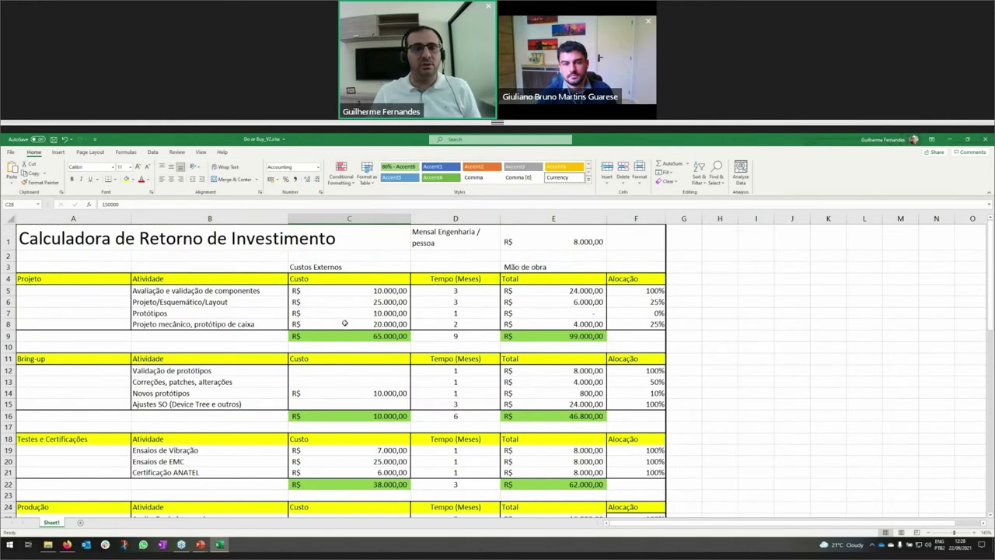
scroll(306, 348, "down", 8)
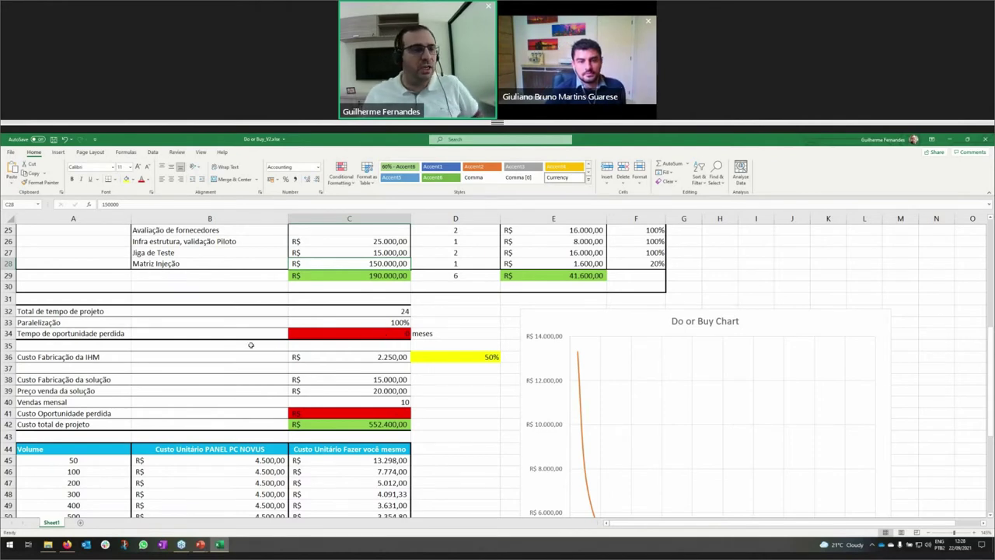
left_click_drag(39, 311, 435, 333)
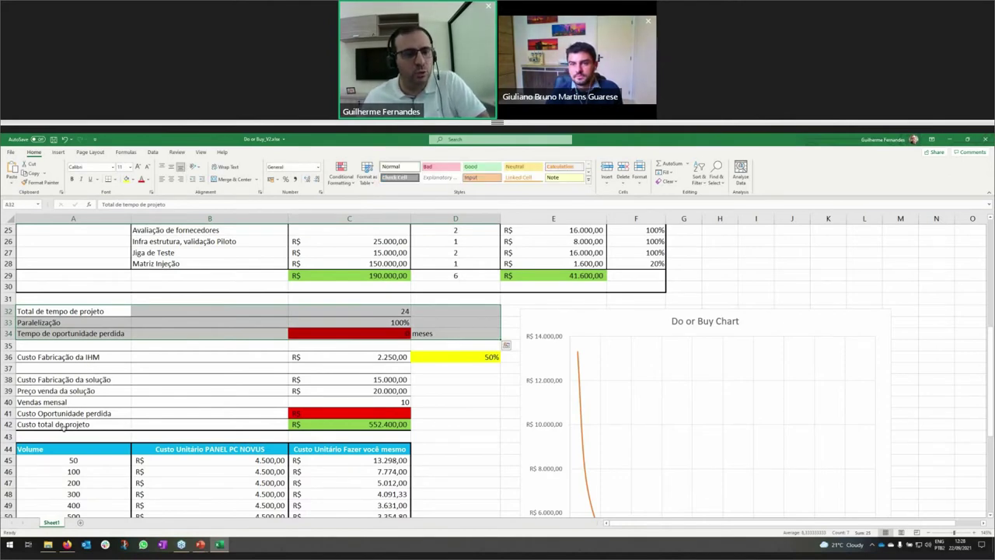
left_click_drag(60, 426, 357, 424)
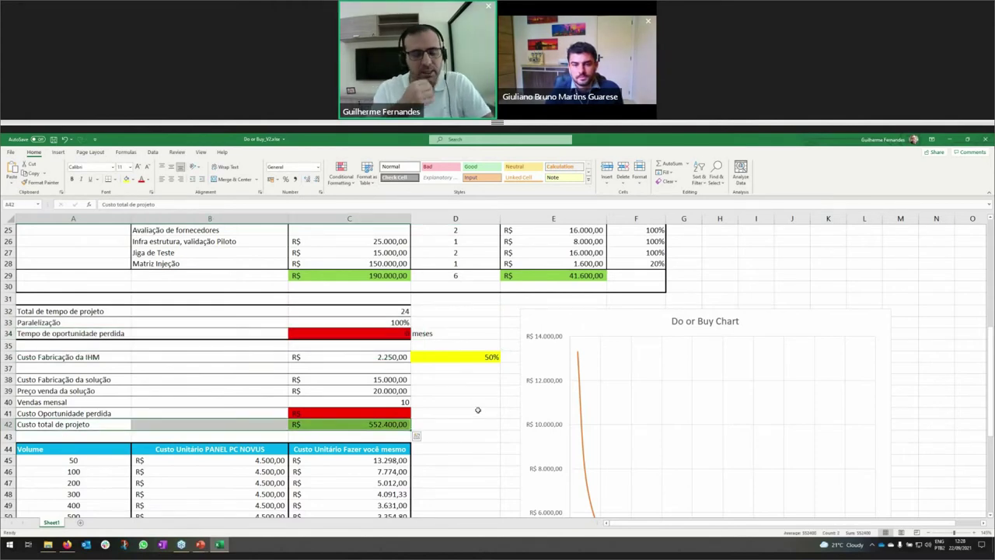
left_click(366, 426)
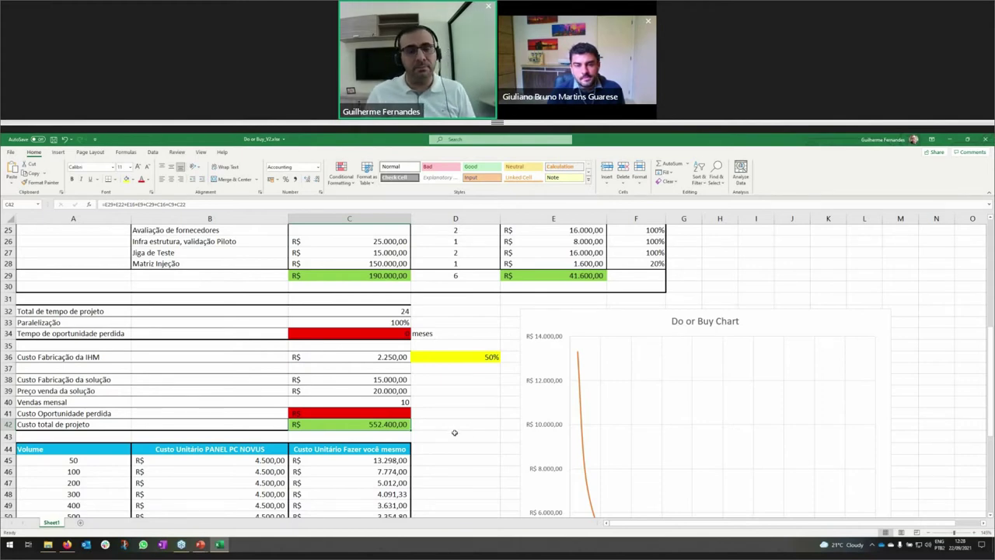
- Examine how the do-it-yourself unit cost for a volume of 50 depends on the total project cost and the volume
scroll(455, 432, "down", 1)
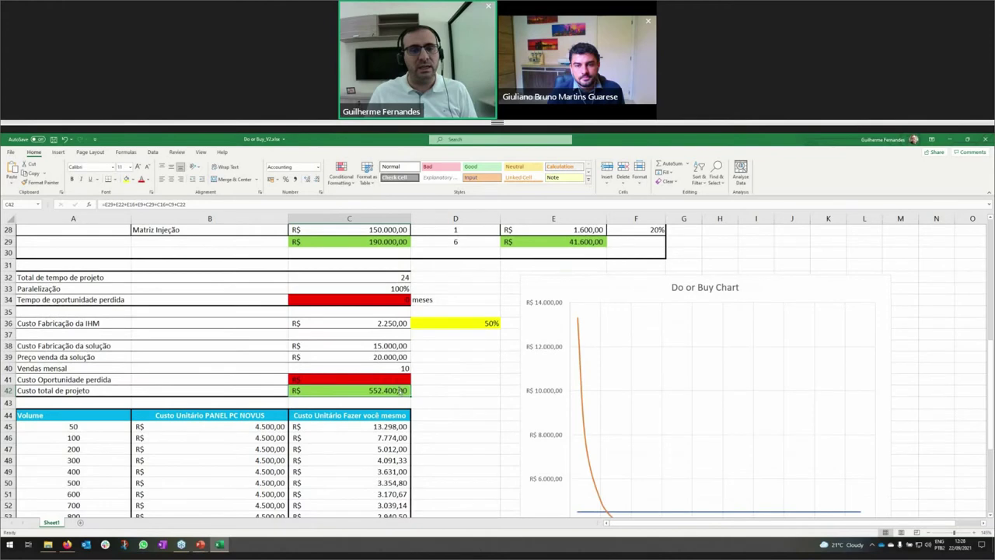
left_click(72, 427)
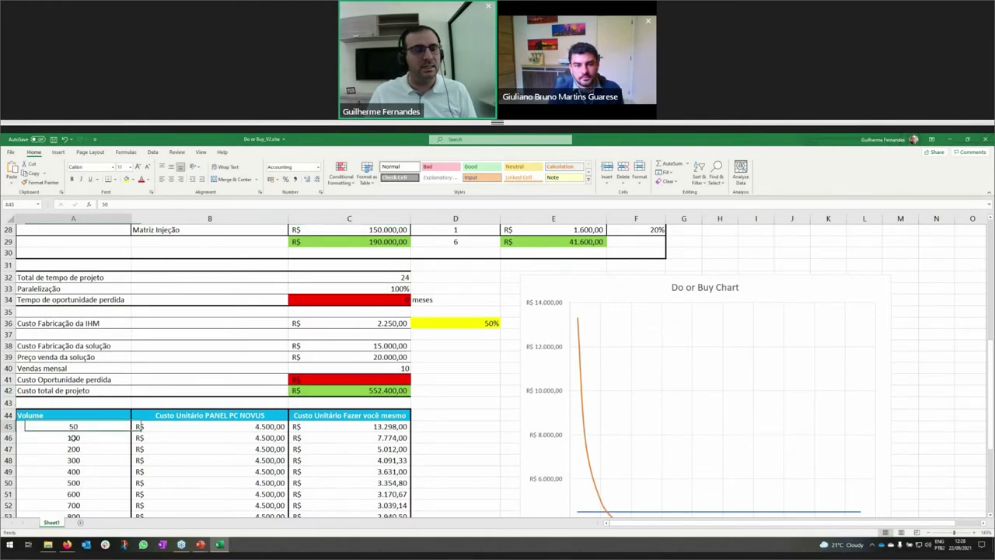
key("ctrl+shift+Down")
left_click(363, 390)
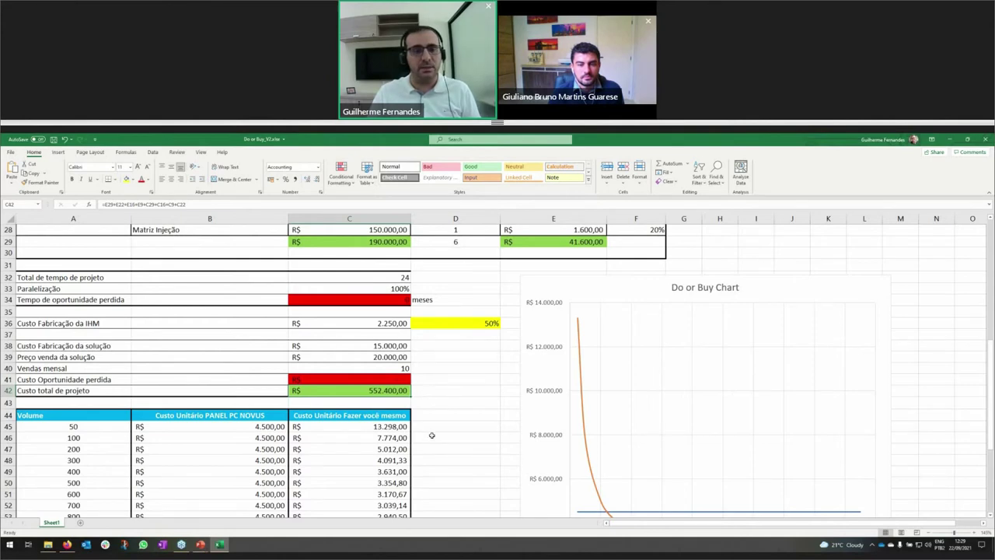
scroll(431, 436, "down", 3)
left_click(372, 392)
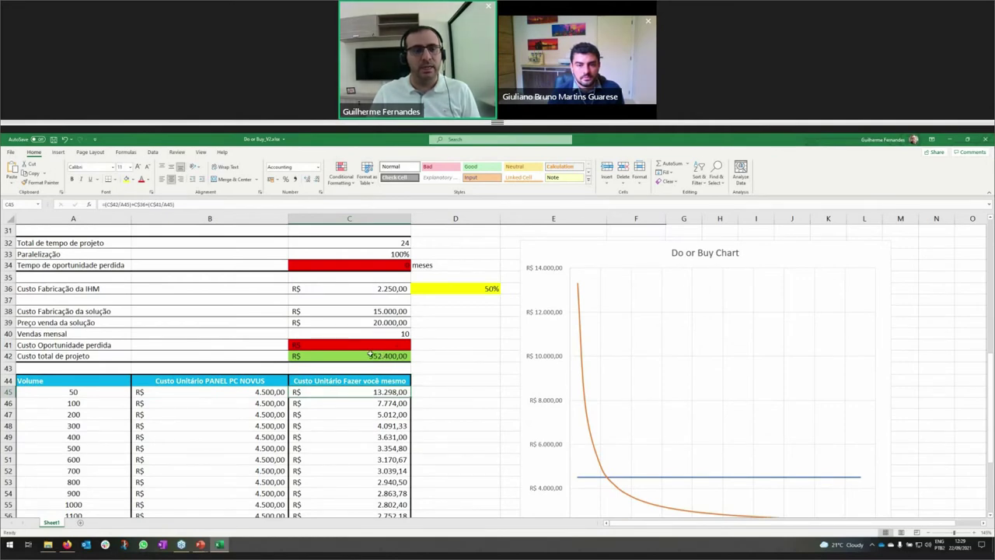
left_click(87, 392)
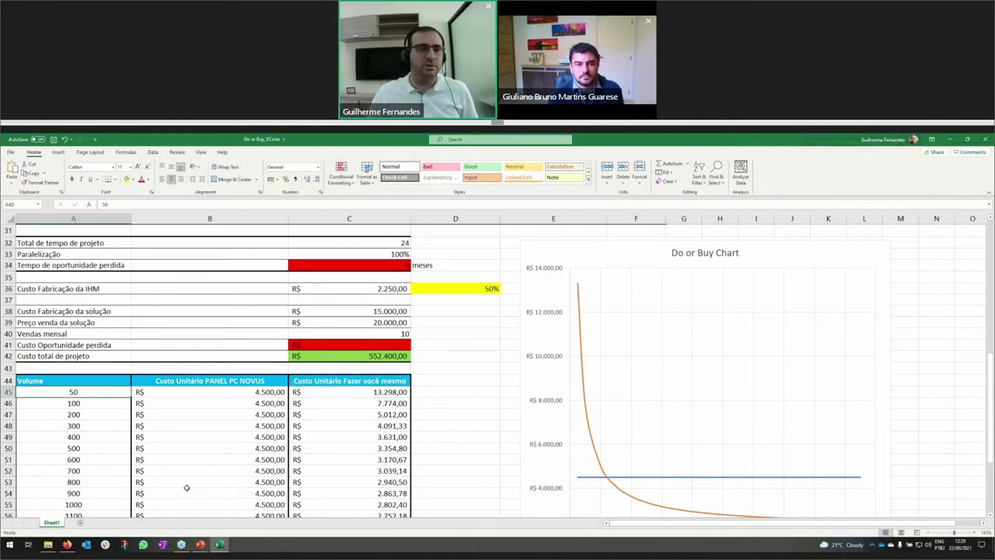
left_click(373, 356)
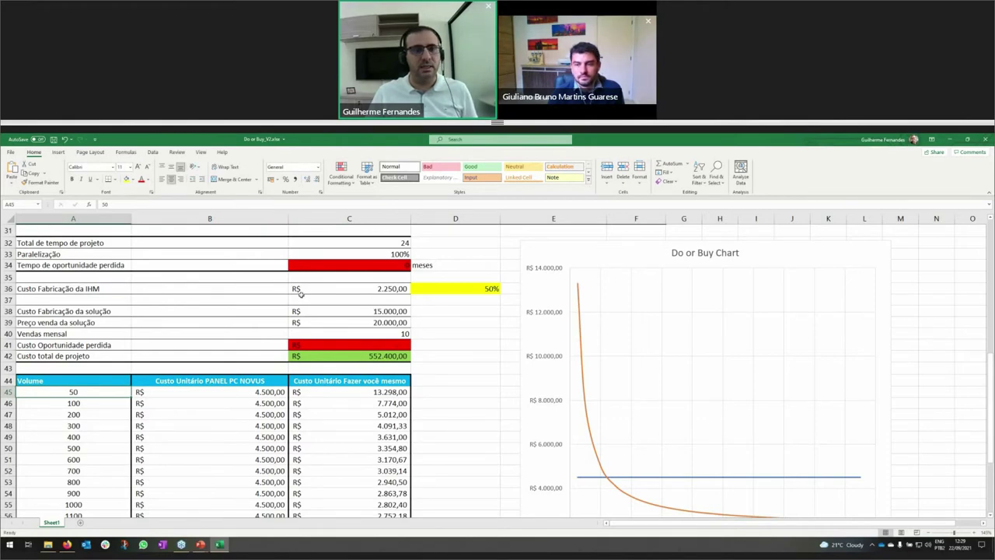
- Examine Custo Fabricação da IHM, its percentage and the PANEL PC NOVUS unit cost, and where the Do or Buy Chart's curves cross
left_click_drag(62, 289, 324, 289)
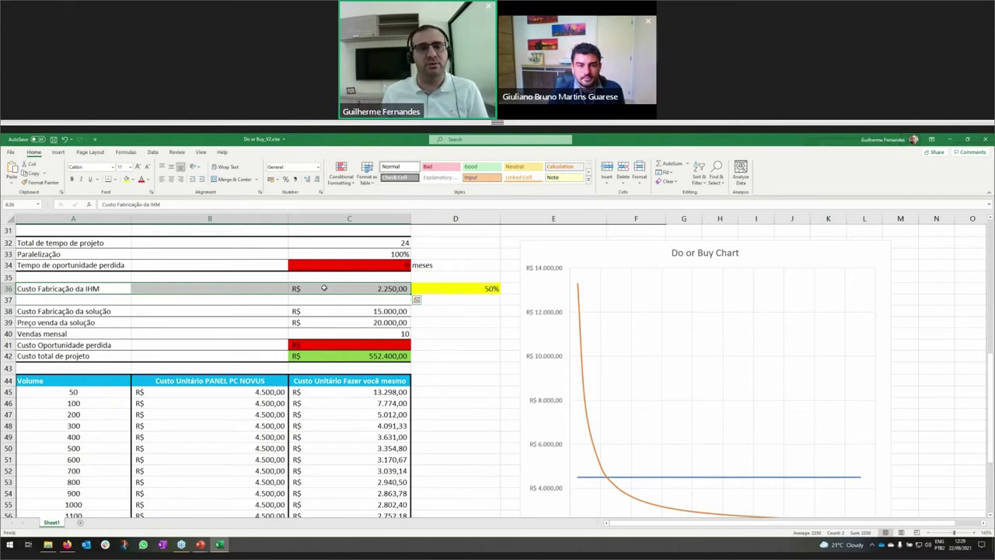
left_click(428, 288)
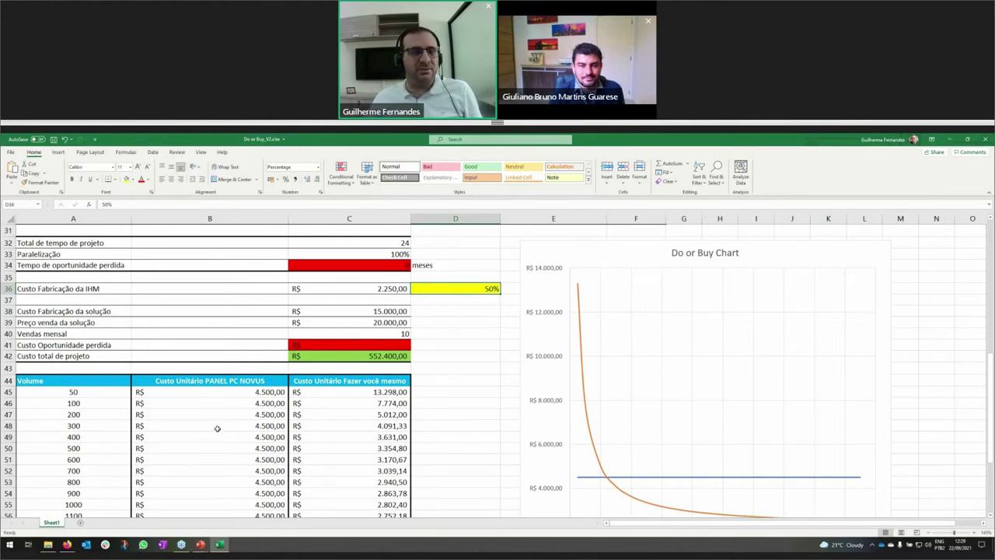
left_click(267, 392)
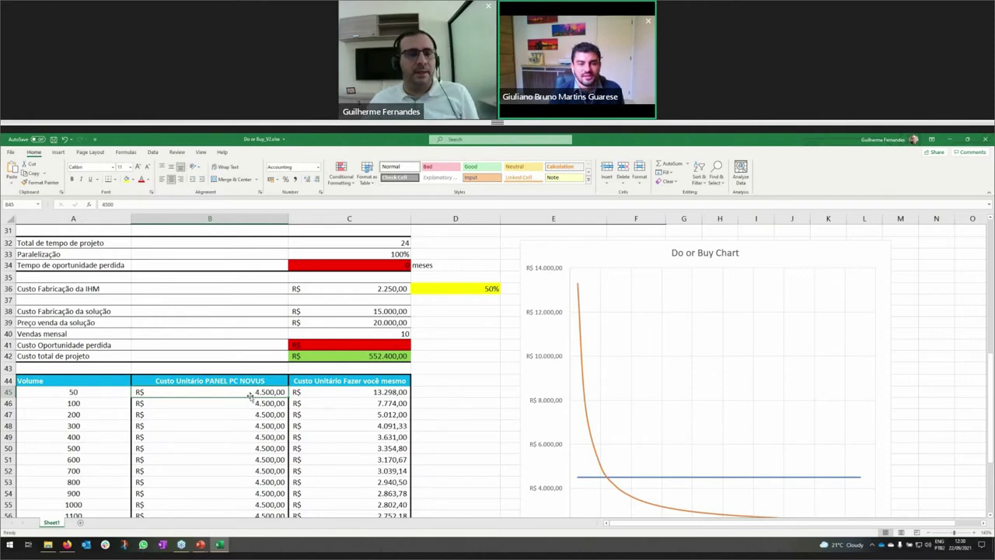
left_click(470, 290)
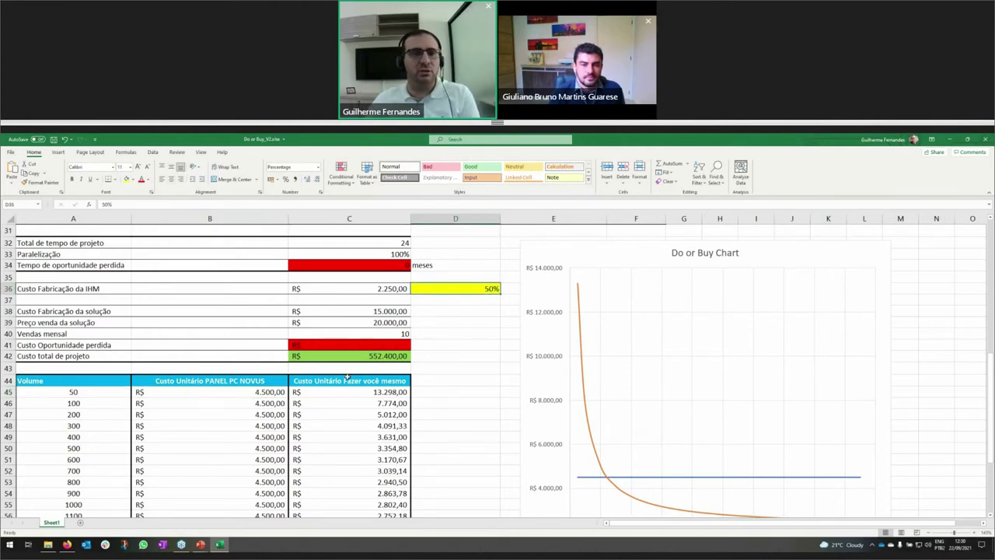
left_click(388, 288)
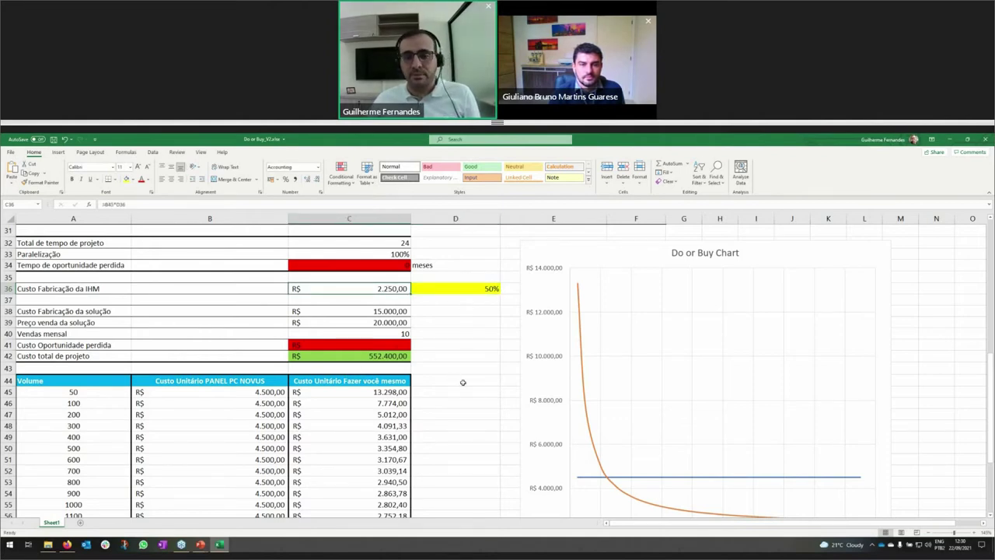
scroll(484, 401, "down", 3)
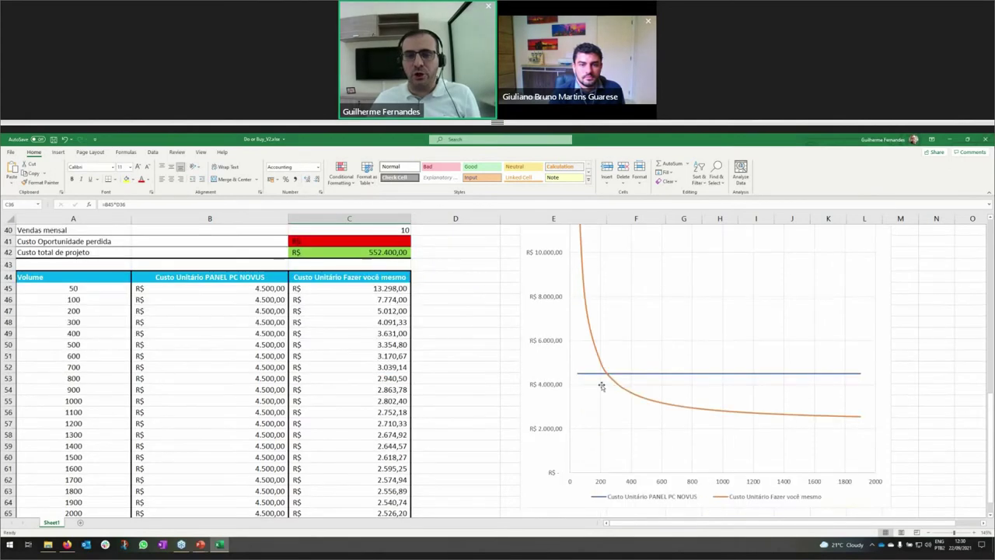
mouse_move(608, 376)
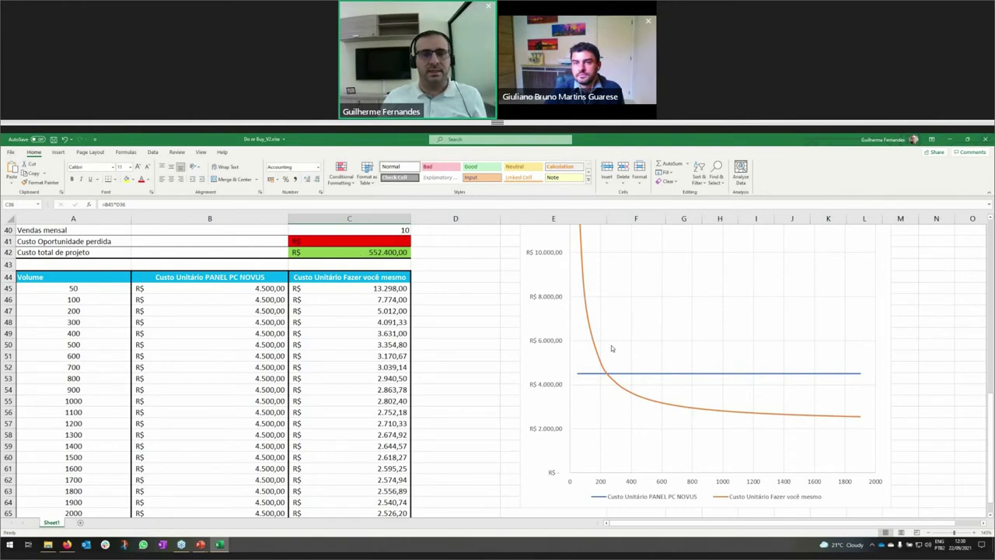
- Set the Custo Fabricação da IHM percentage to 75% and check the crossover point in the Do or Buy Chart
scroll(459, 316, "up", 1)
scroll(460, 316, "up", 3)
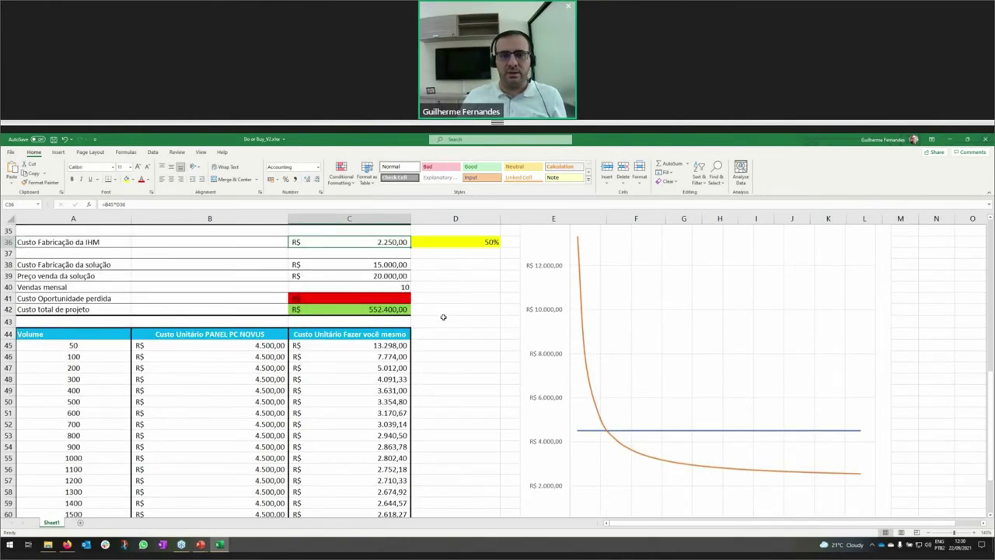
left_click(470, 290)
type("75")
key("Return")
scroll(470, 291, "down", 1)
scroll(640, 456, "down", 2)
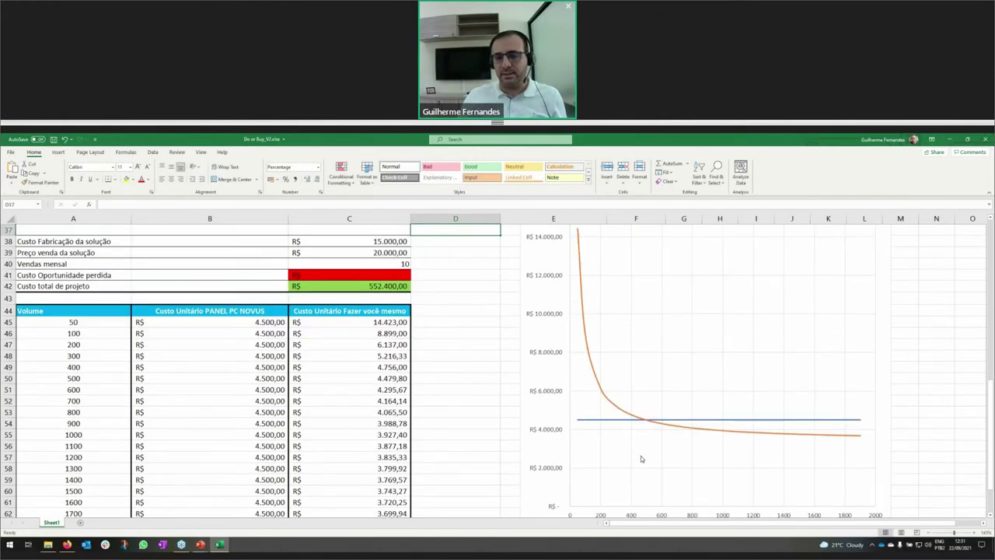
scroll(646, 444, "down", 1)
mouse_move(648, 389)
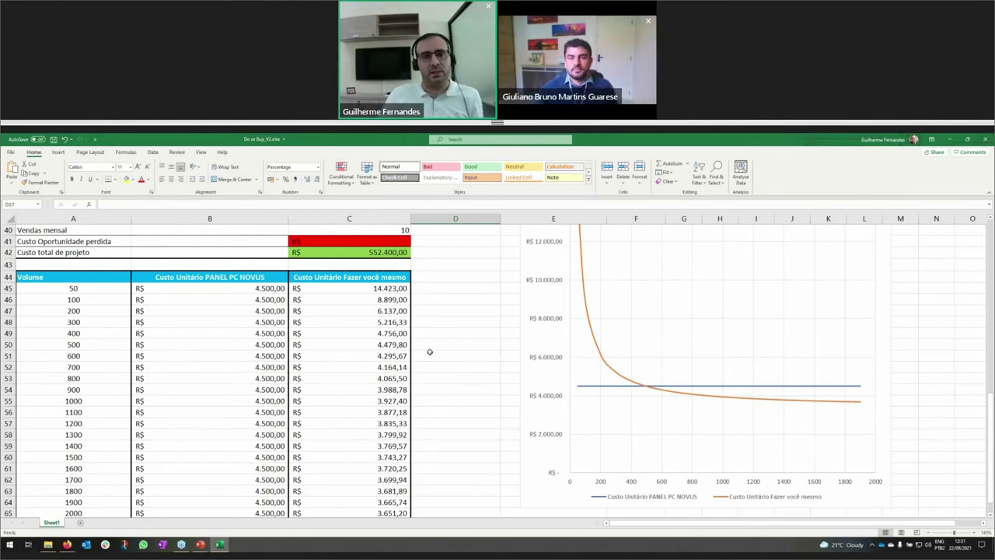
- Review the total project time and set Paralelização to 50%
scroll(429, 352, "up", 4)
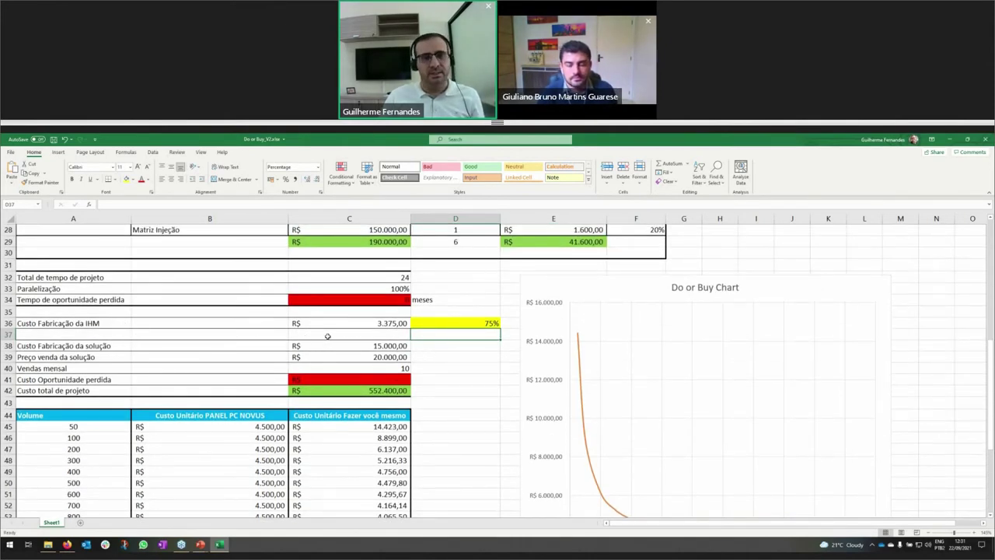
left_click(392, 277)
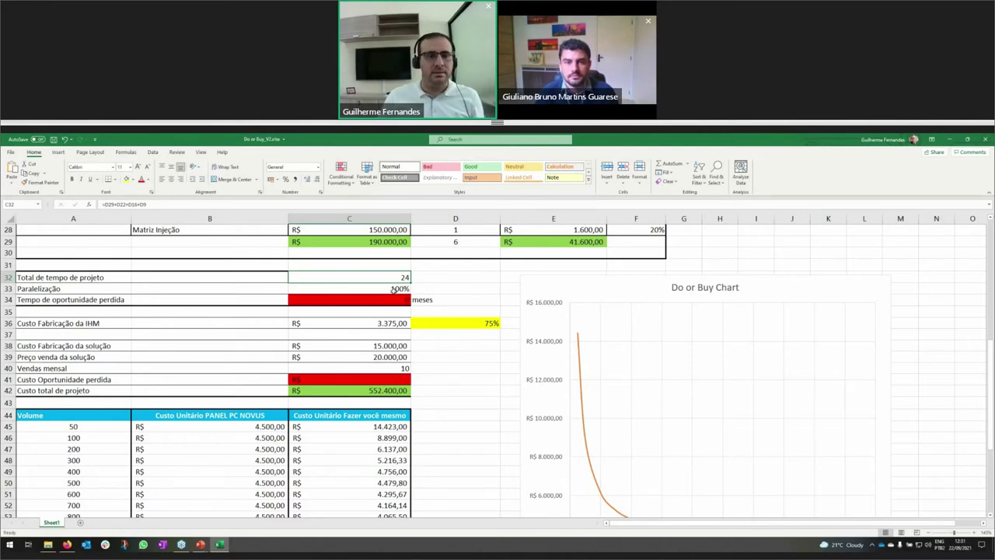
left_click(394, 289)
scroll(466, 284, "up", 9)
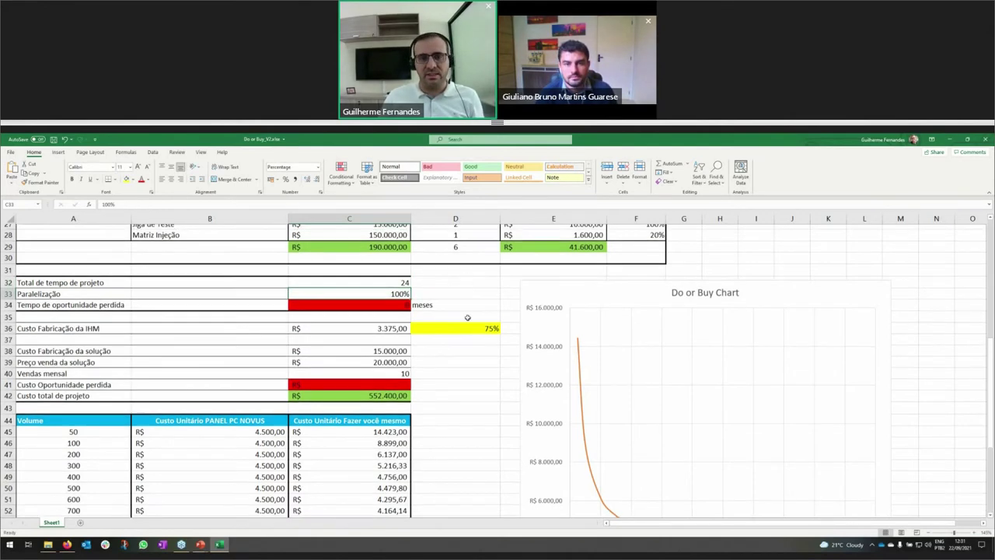
scroll(457, 291, "down", 7)
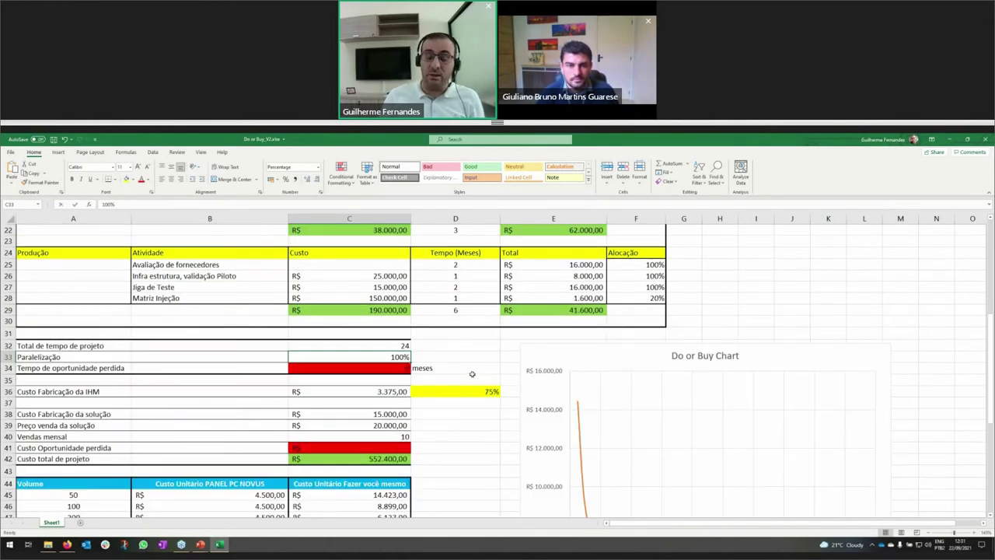
type("50")
key("Return")
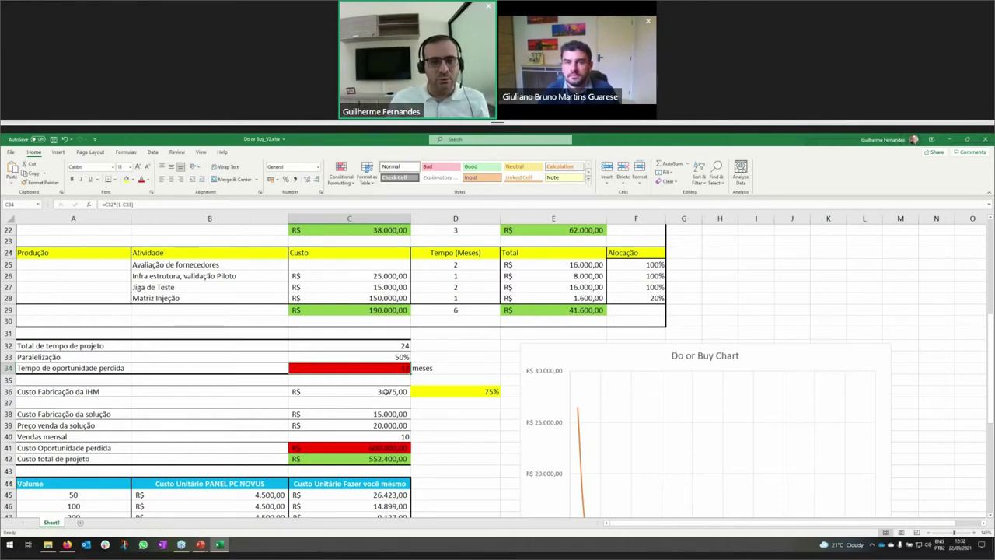
- Check the IHM and solution manufacturing costs and set Preço venda da solução to 25000
left_click(365, 392)
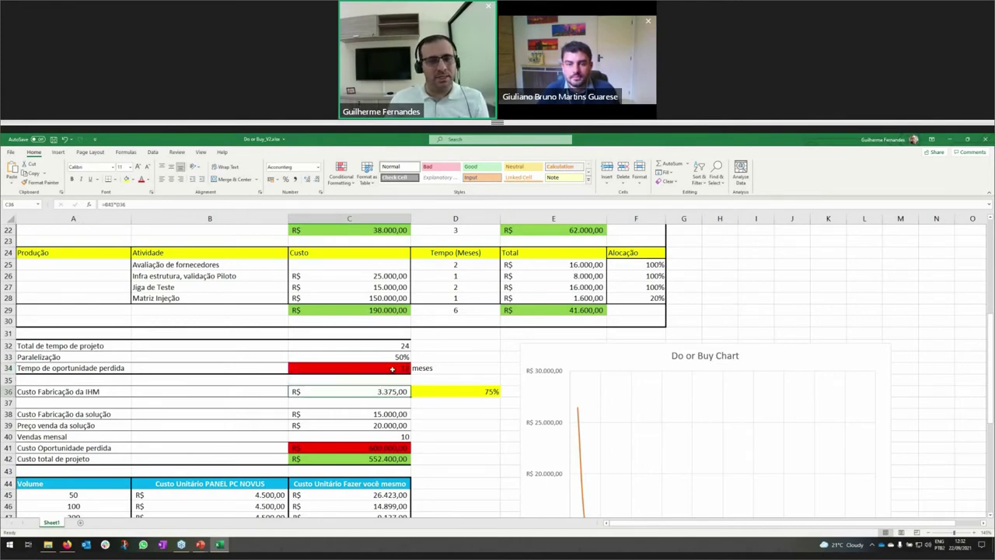
left_click(375, 417)
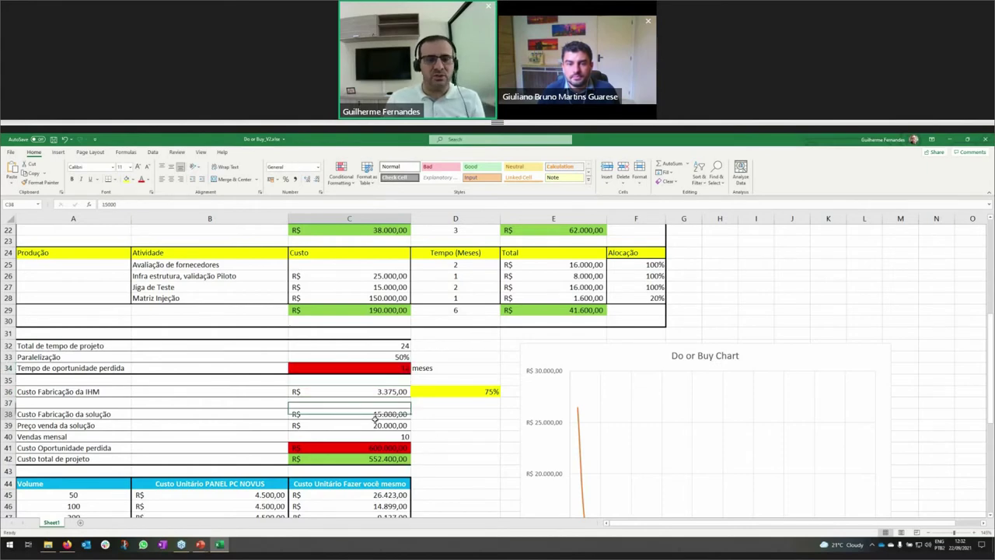
left_click_drag(374, 417, 375, 425)
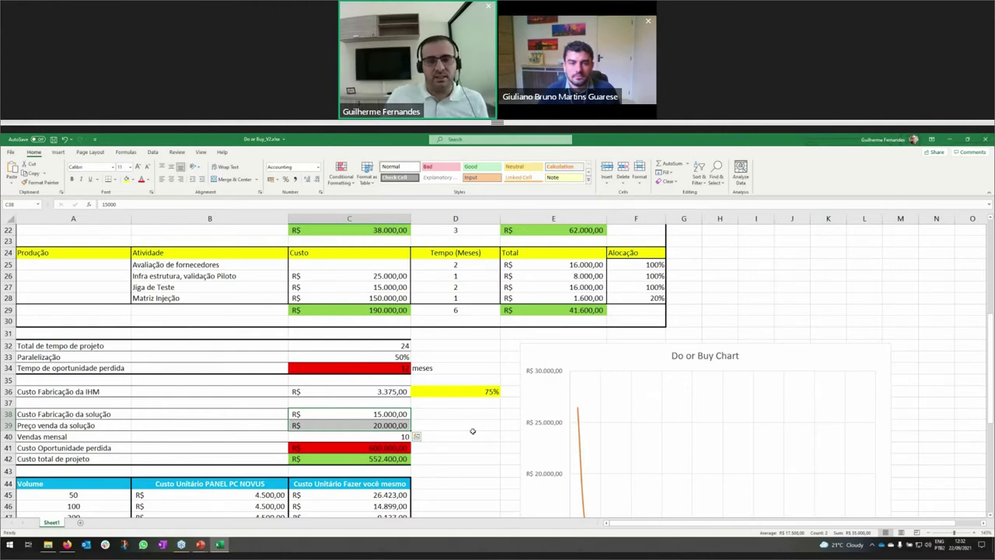
key("Down")
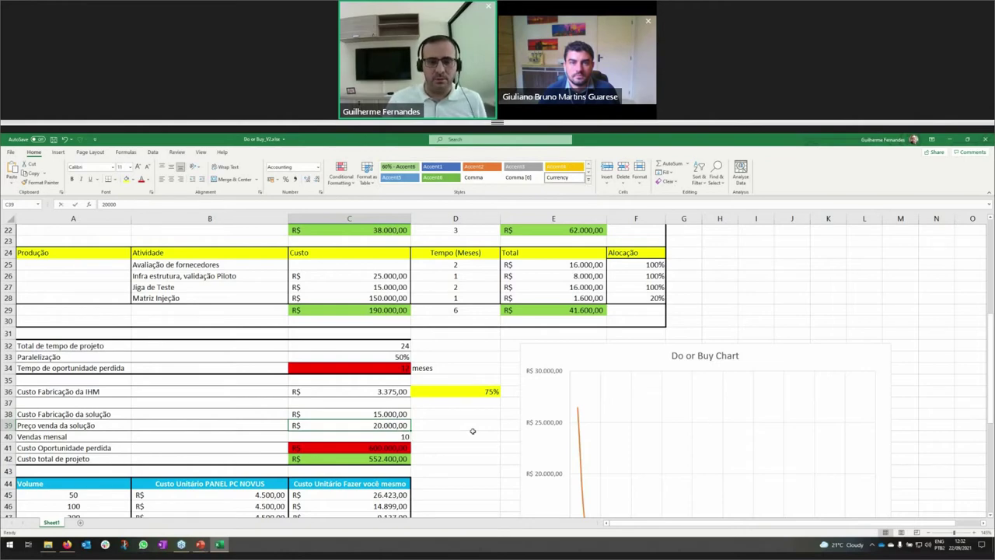
type("25000")
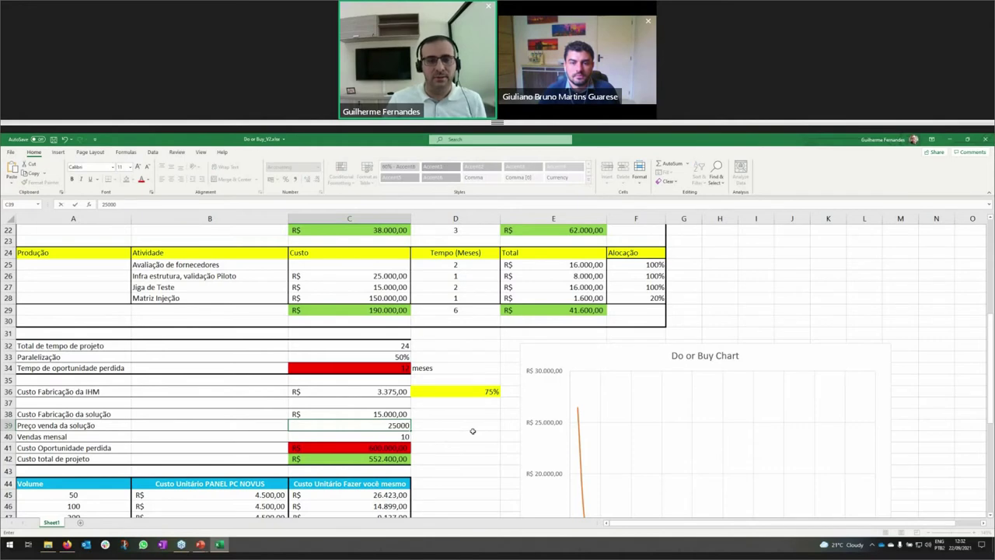
key("Return")
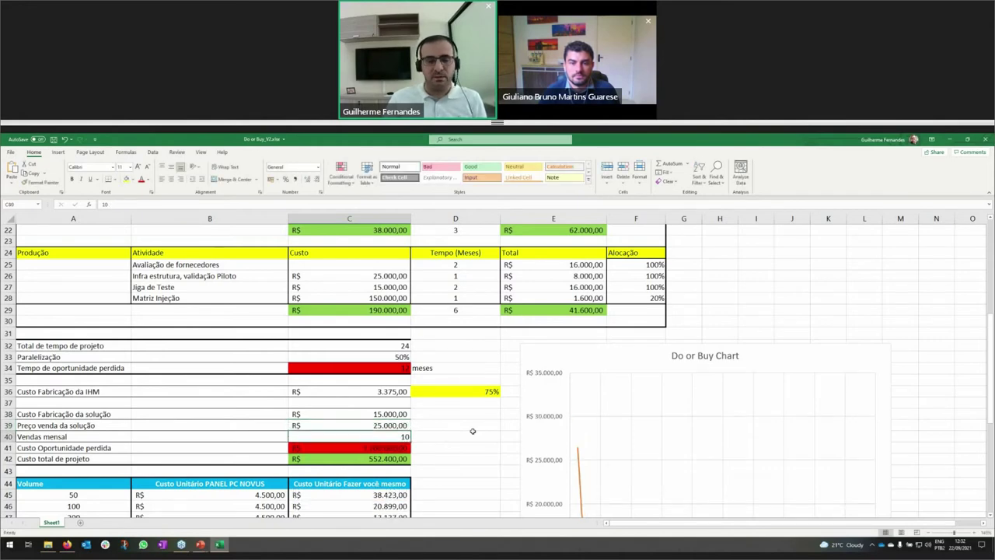
- Examine how Custo Oportunidade perdida depends on the solution's cost, price and monthly sales, and where the Do or Buy Chart's curves cross
key("Up")
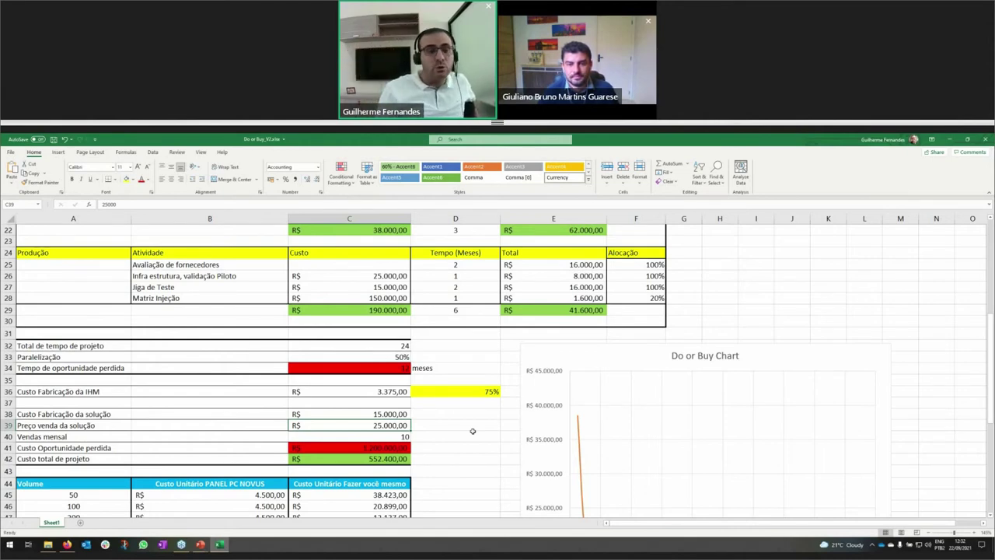
key("Up")
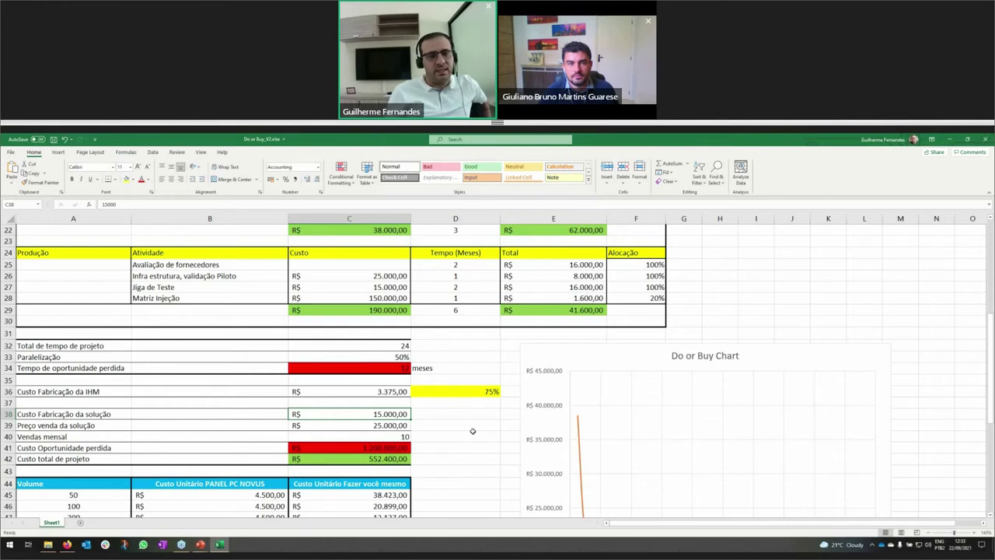
key("Down")
key("Down")
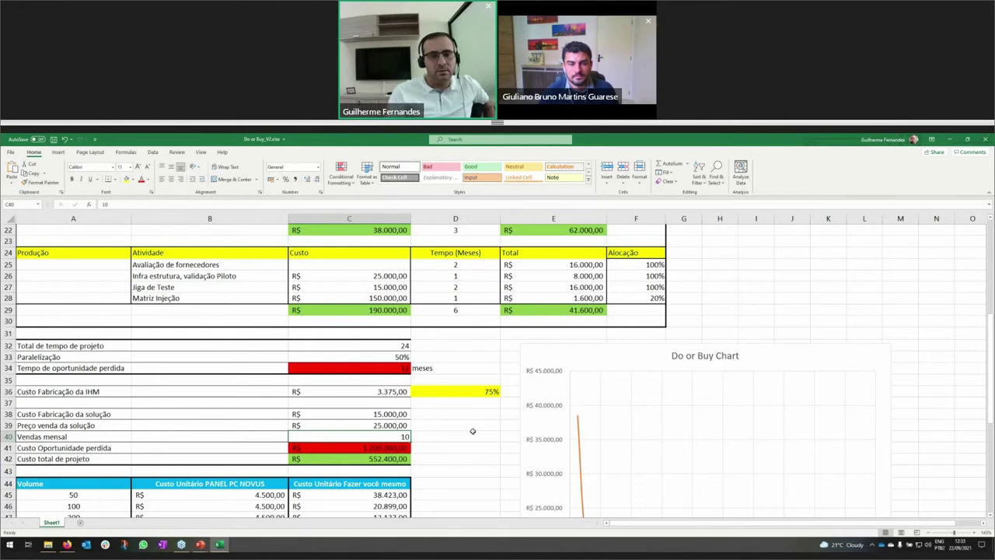
key("Down")
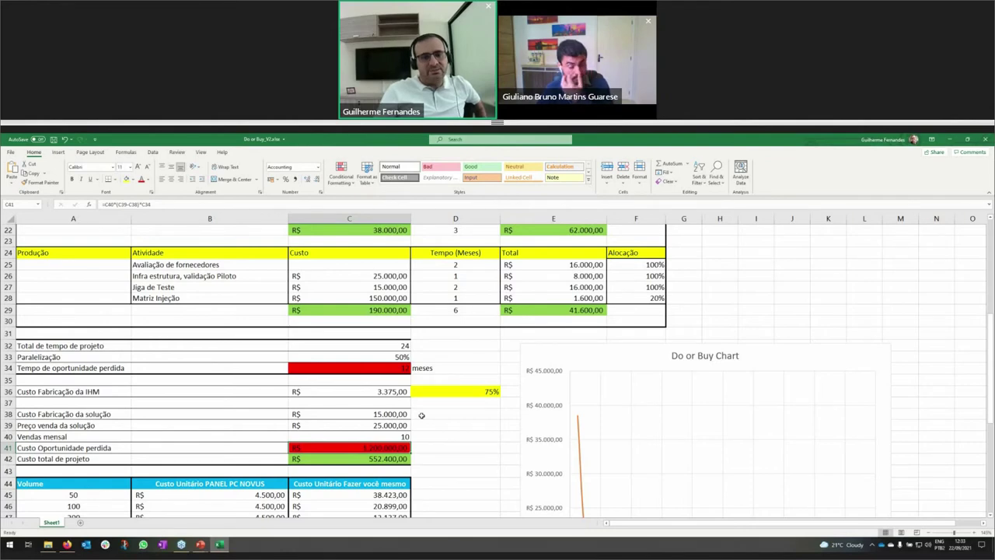
scroll(421, 415, "down", 2)
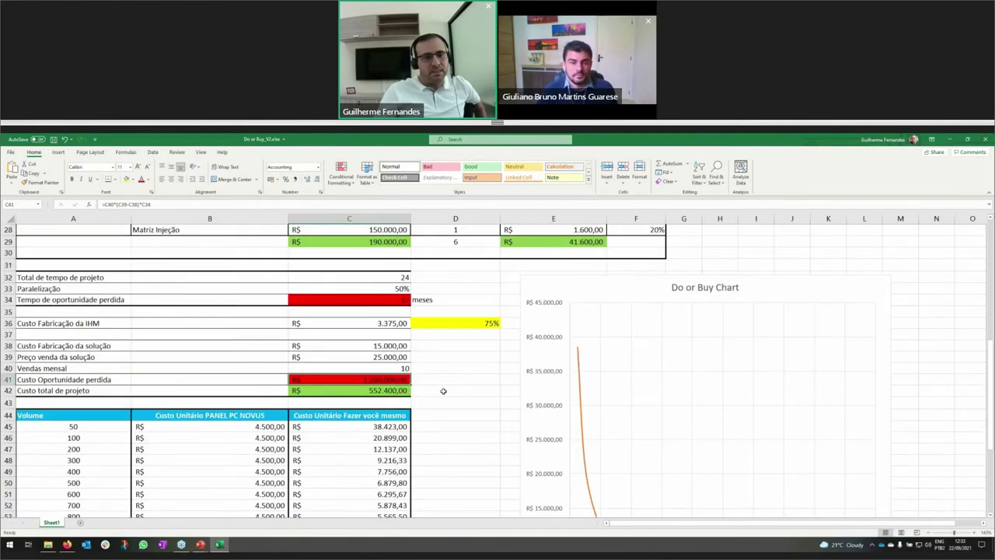
scroll(443, 459, "down", 5)
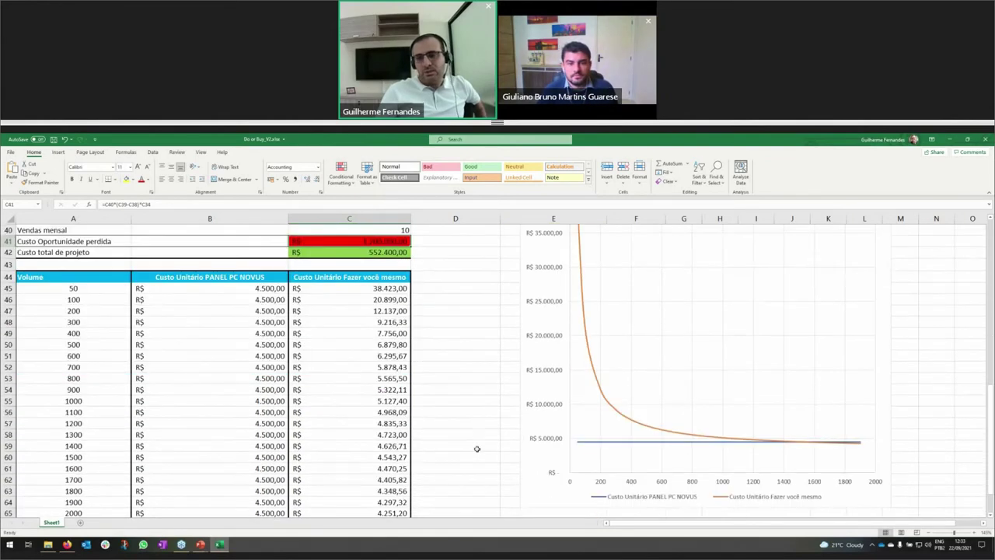
mouse_move(806, 411)
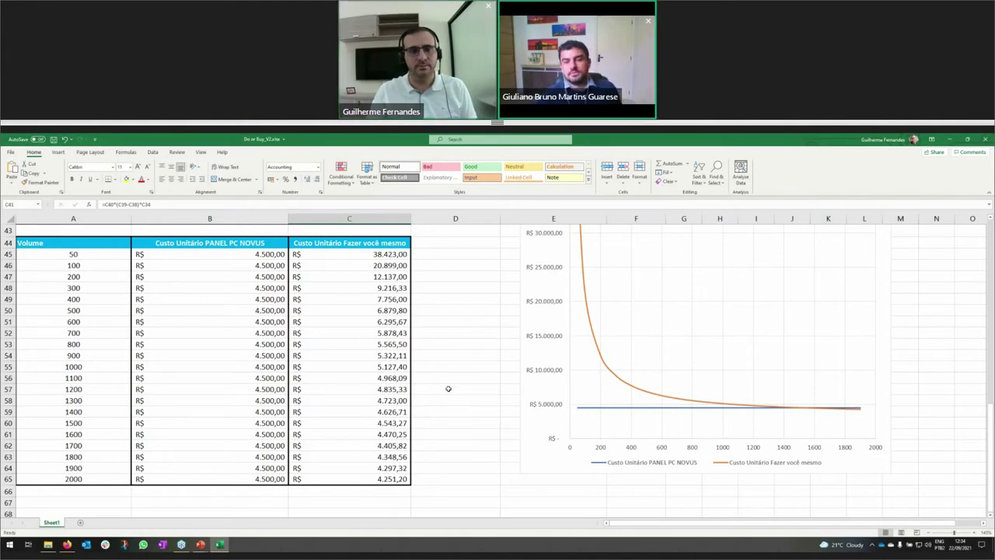
- Set the Custo Fabricação da IHM percentage to 50% and check the new crossover point in the Do or Buy Chart
scroll(447, 389, "up", 6)
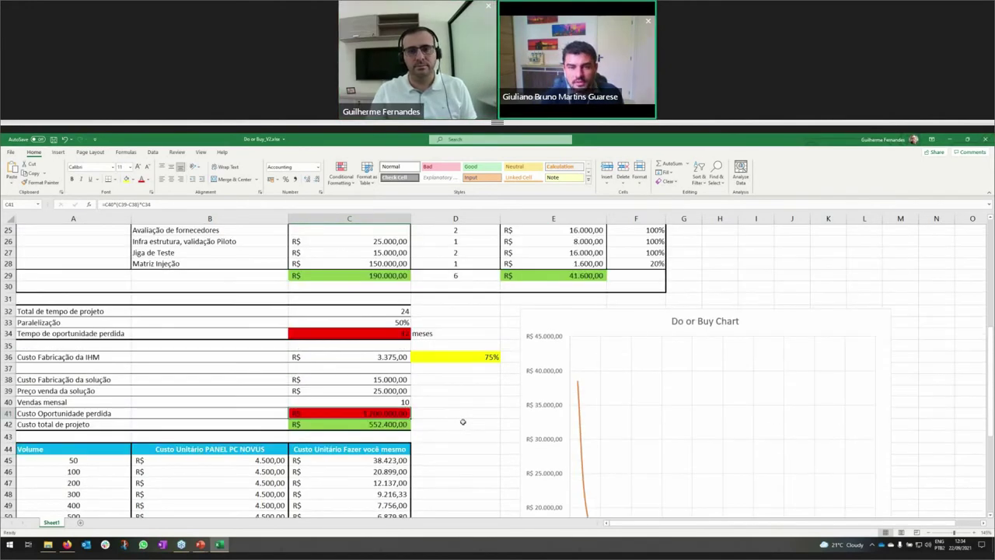
scroll(463, 422, "down", 3)
scroll(463, 403, "up", 1)
left_click(498, 289)
type("5")
key("Return")
scroll(627, 406, "down", 3)
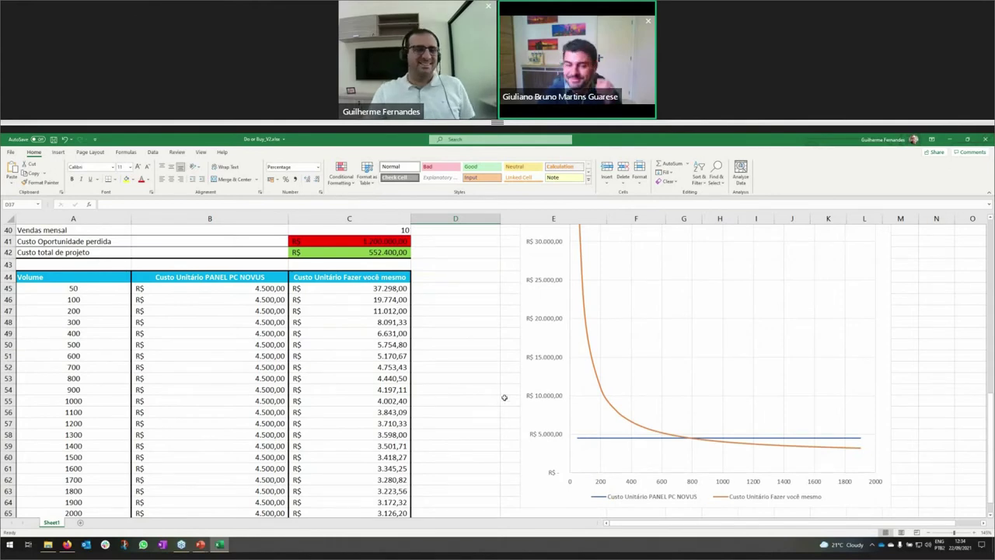
- Return to the start of the calculator sheet and switch to the running PowerPoint slide show
scroll(429, 390, "up", 13)
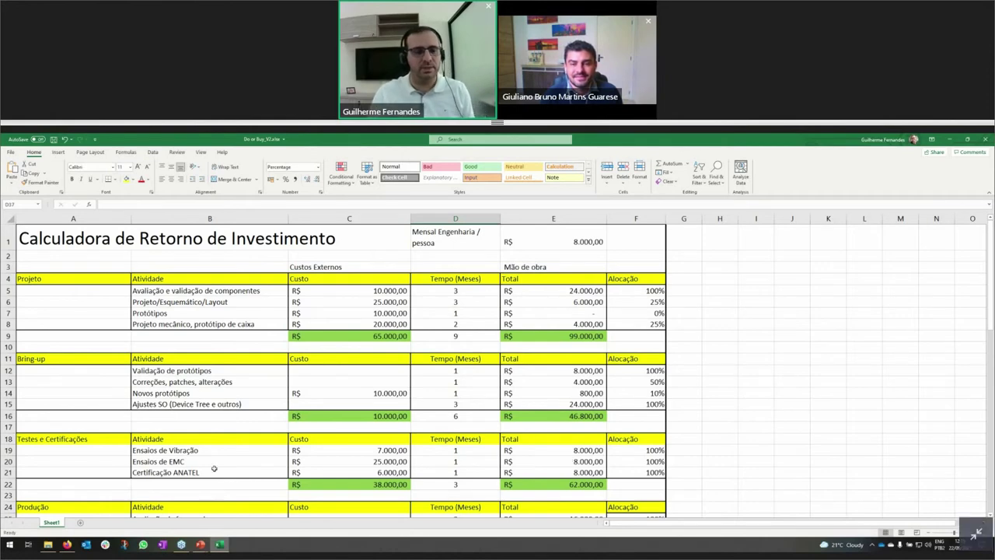
mouse_move(203, 547)
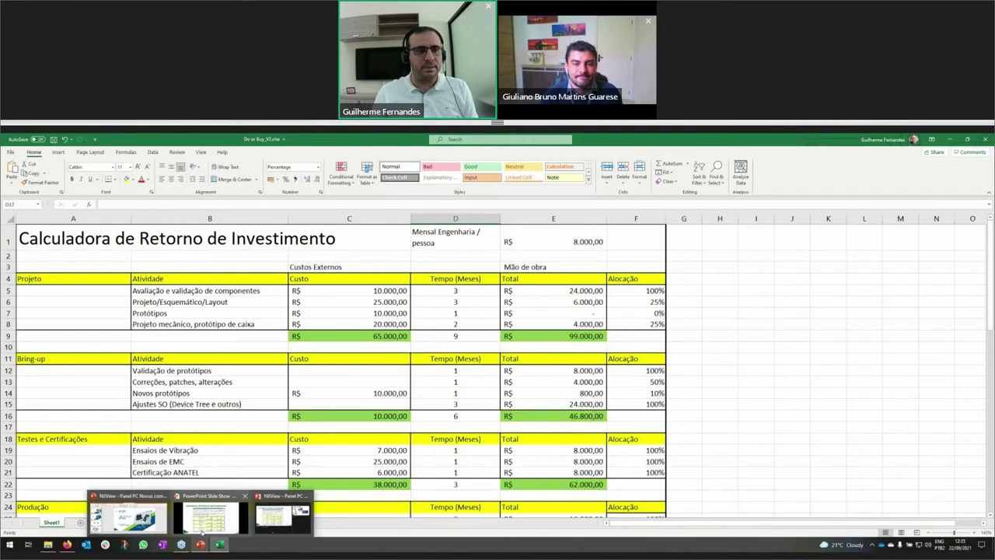
left_click(202, 532)
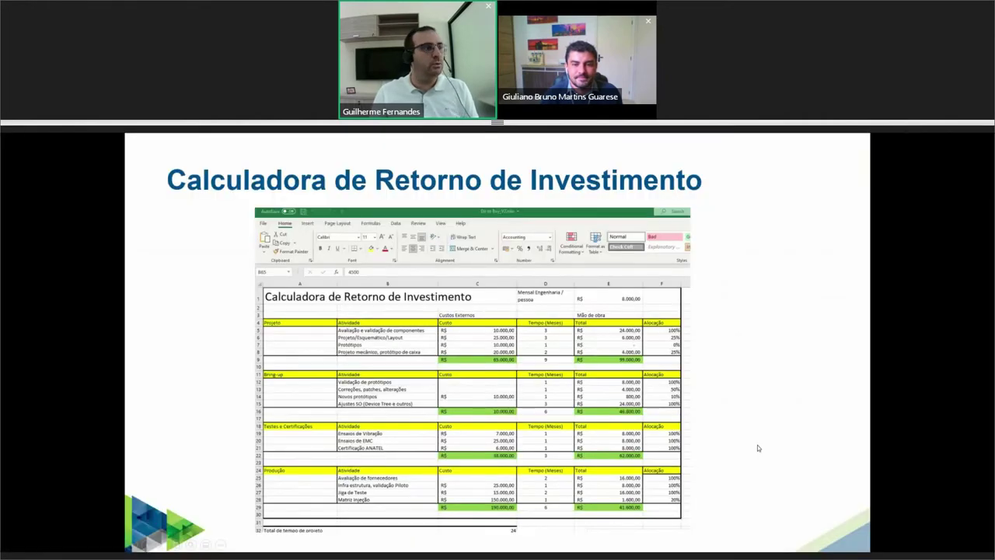